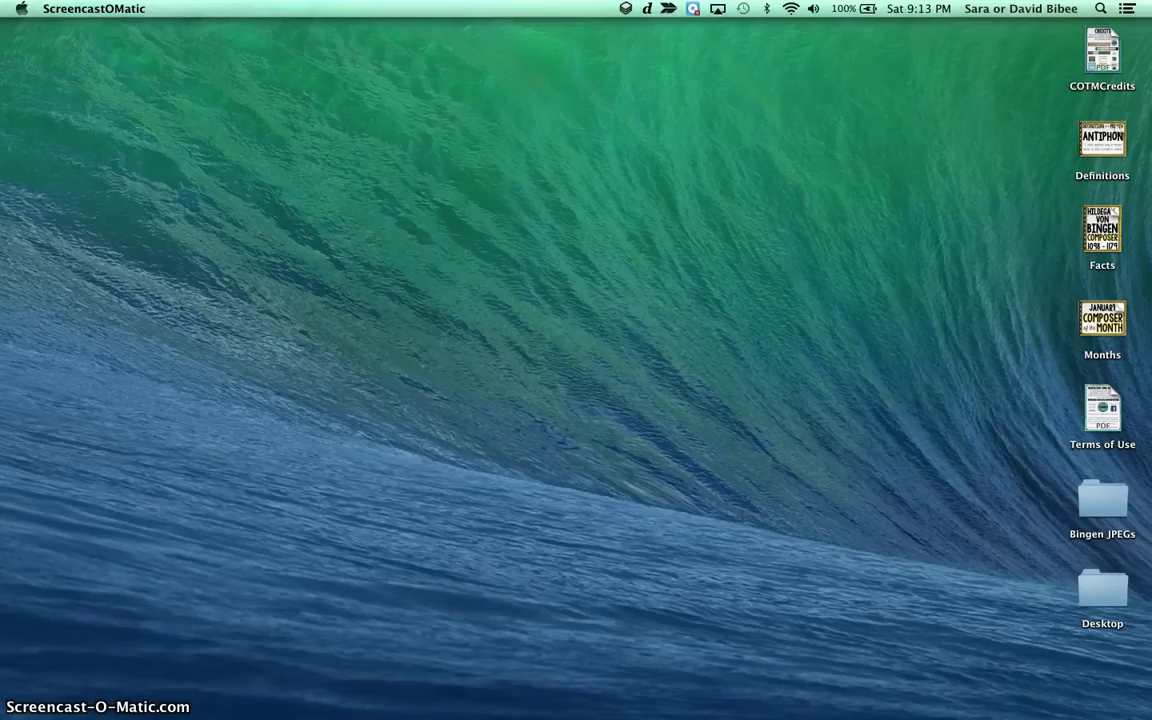
key(super+space)
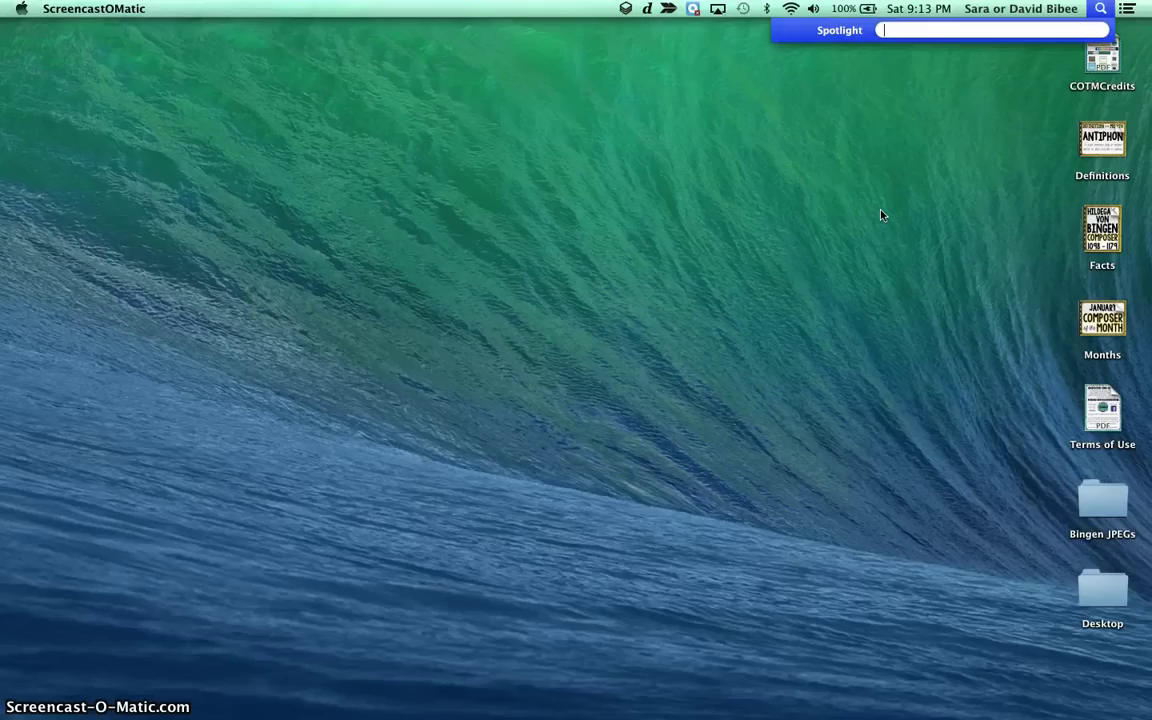
click(880, 215)
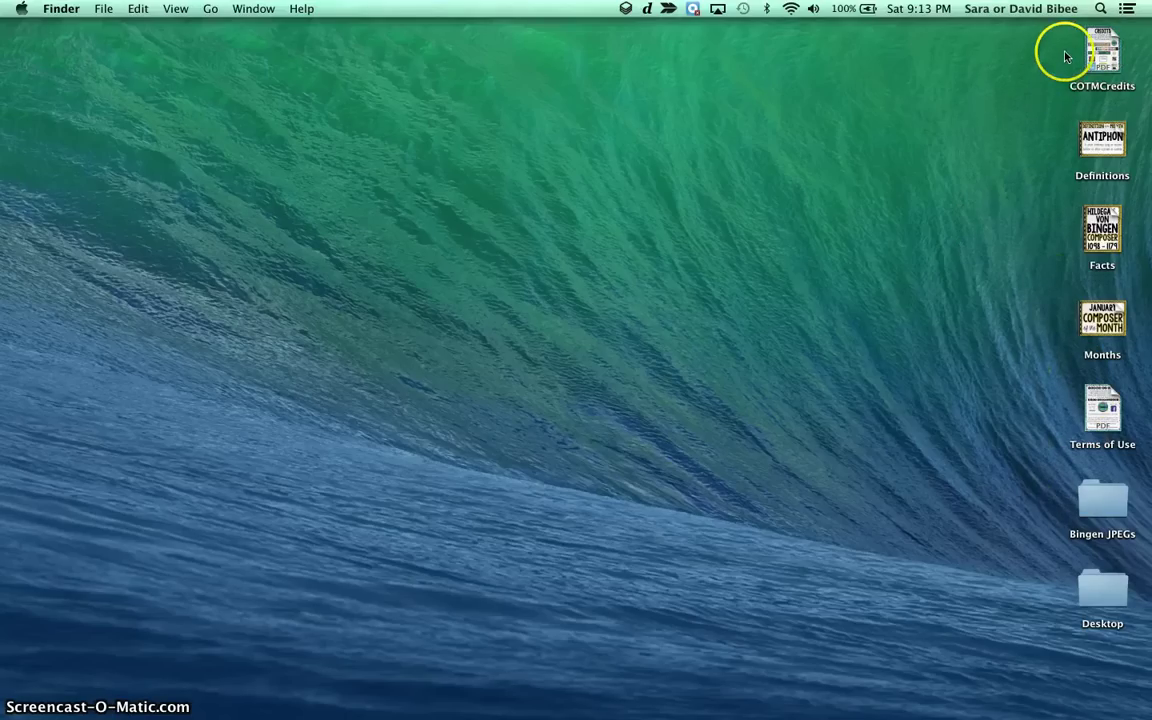
drag(1058, 44, 1140, 185)
drag(1143, 290, 1134, 419)
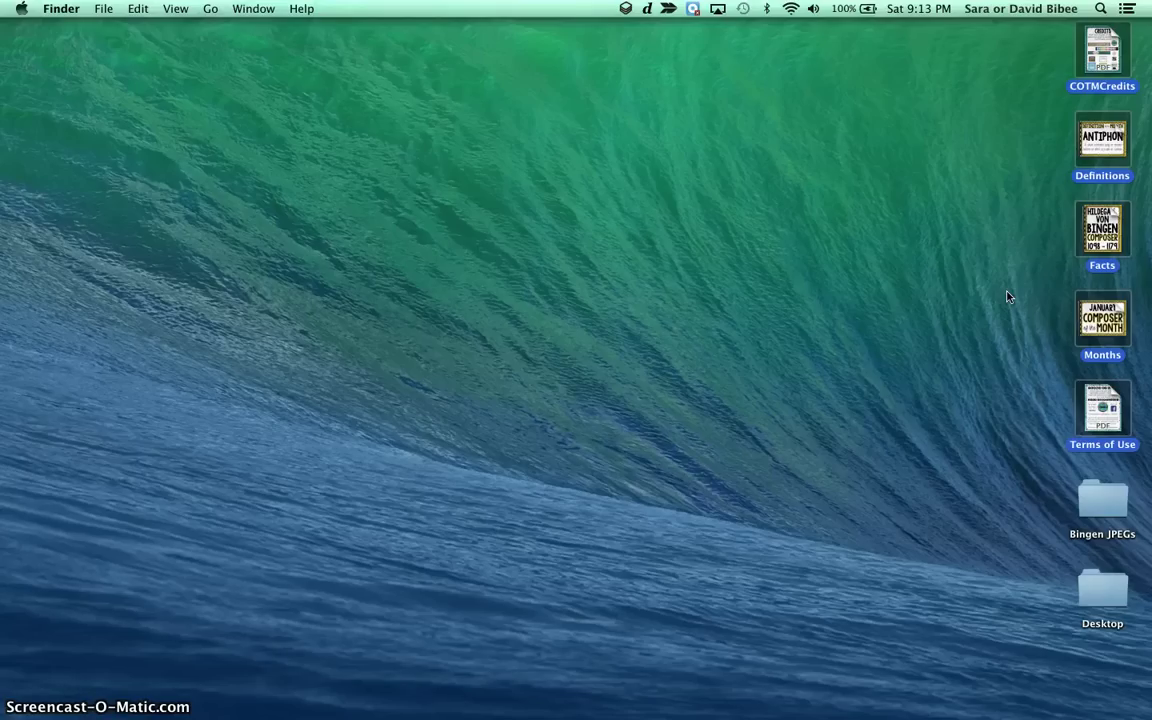
click(979, 438)
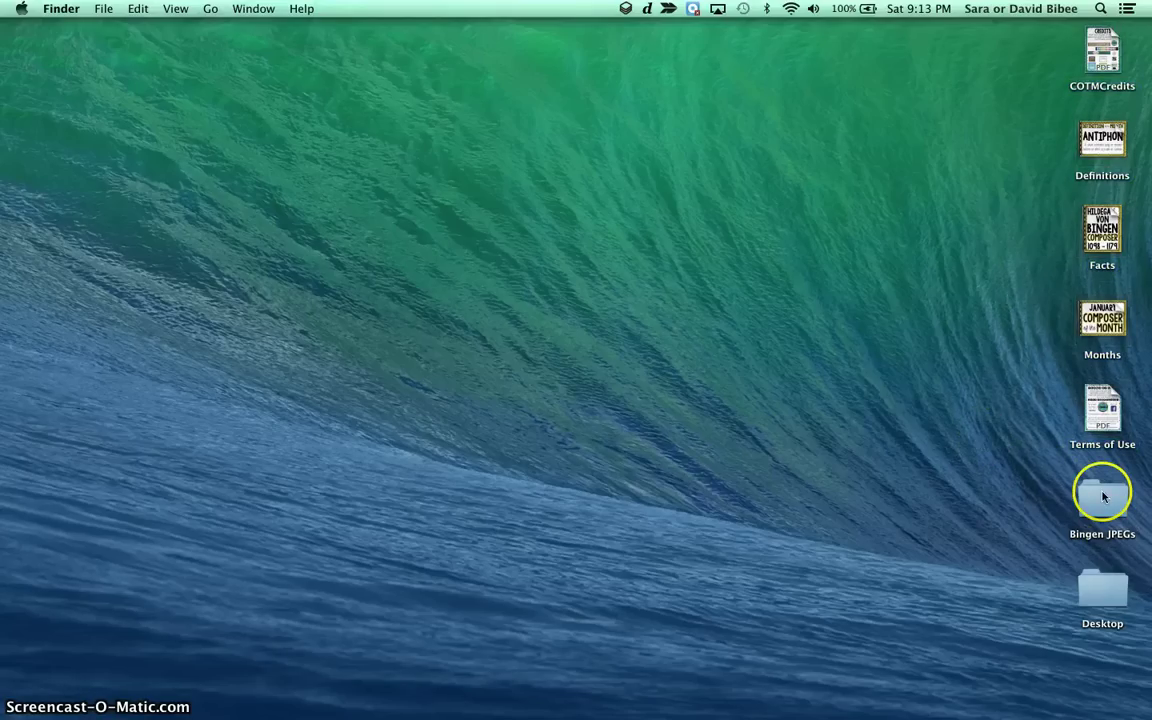
Open the Bingen JPEGs folder on the desktop to check its contents, and close it
double_click(1103, 497)
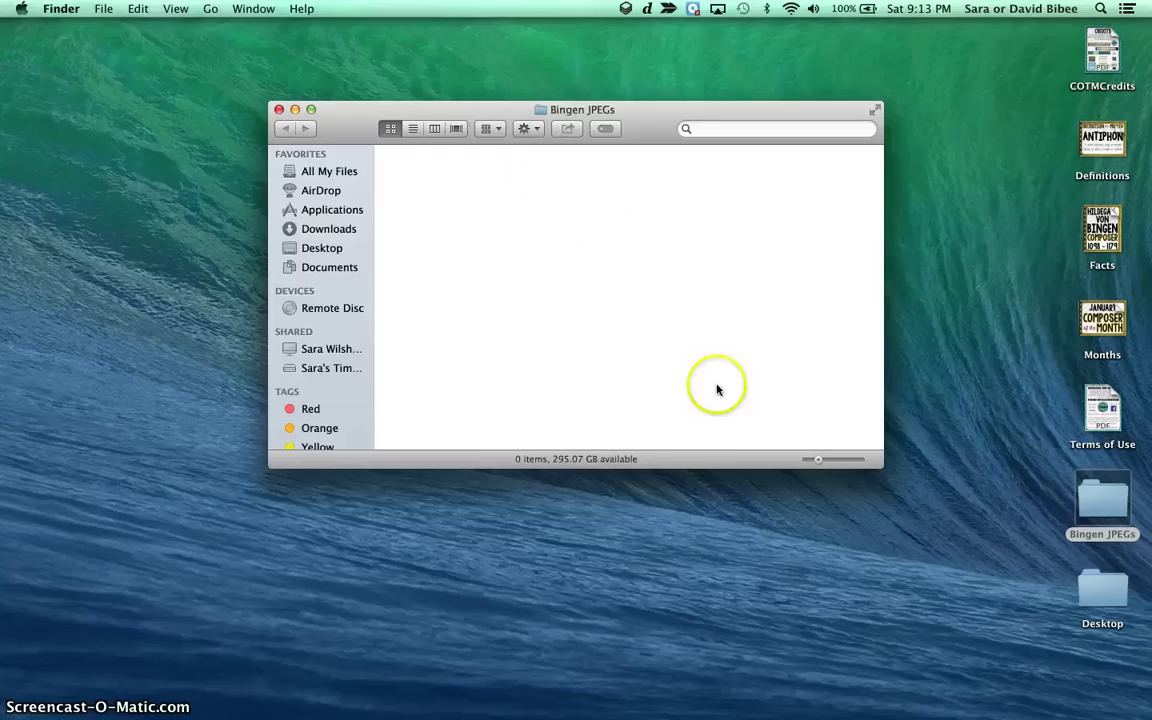
click(279, 109)
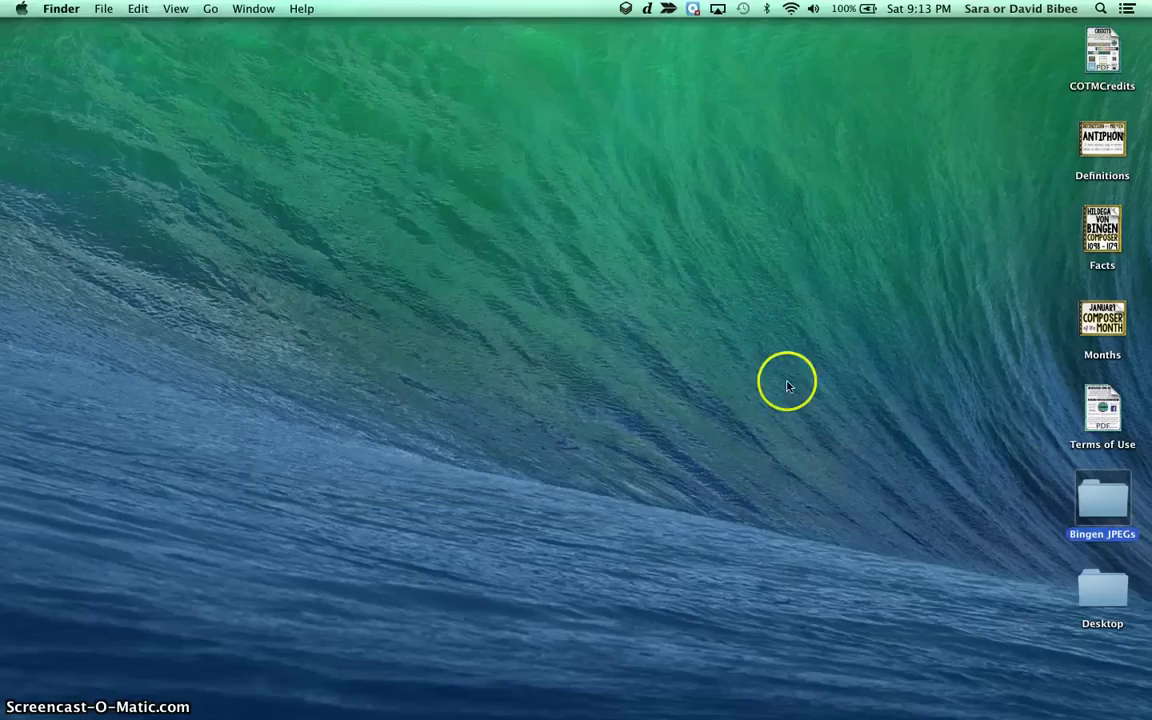
click(895, 466)
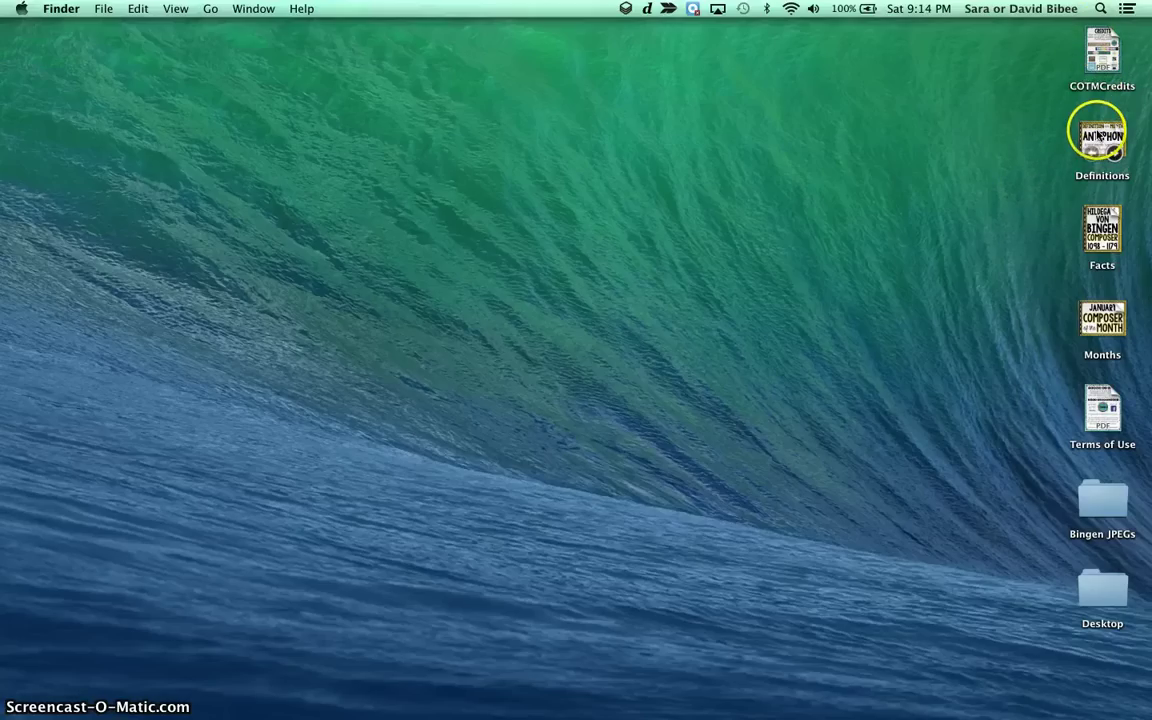
Preview the Definitions file on the desktop without opening it, and close the preview
click(1099, 134)
key(space)
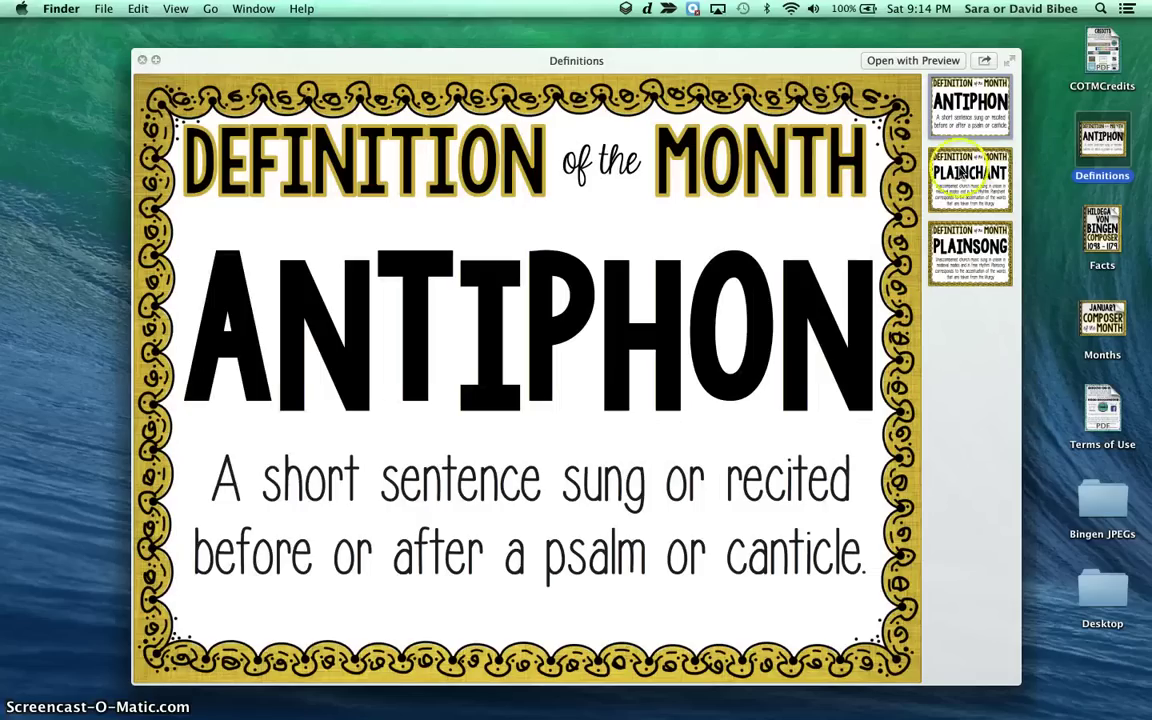
click(143, 61)
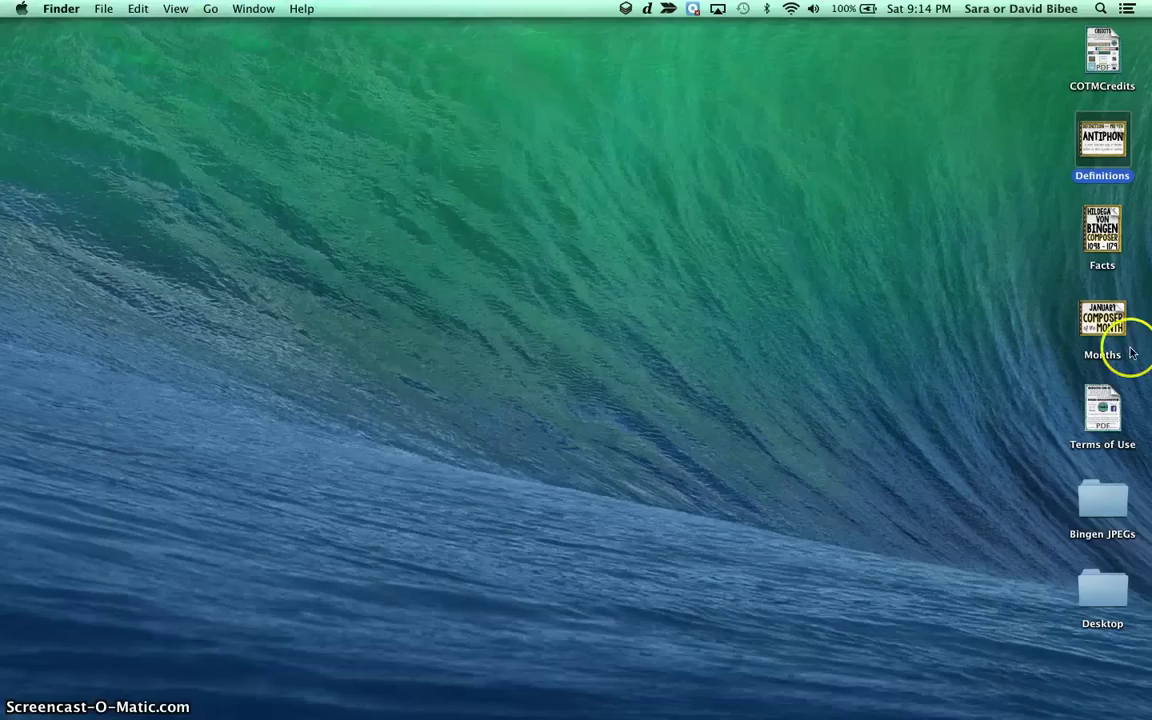
Preview the Months file, look through its page thumbnails to the last page, and close the preview
click(1118, 312)
key(space)
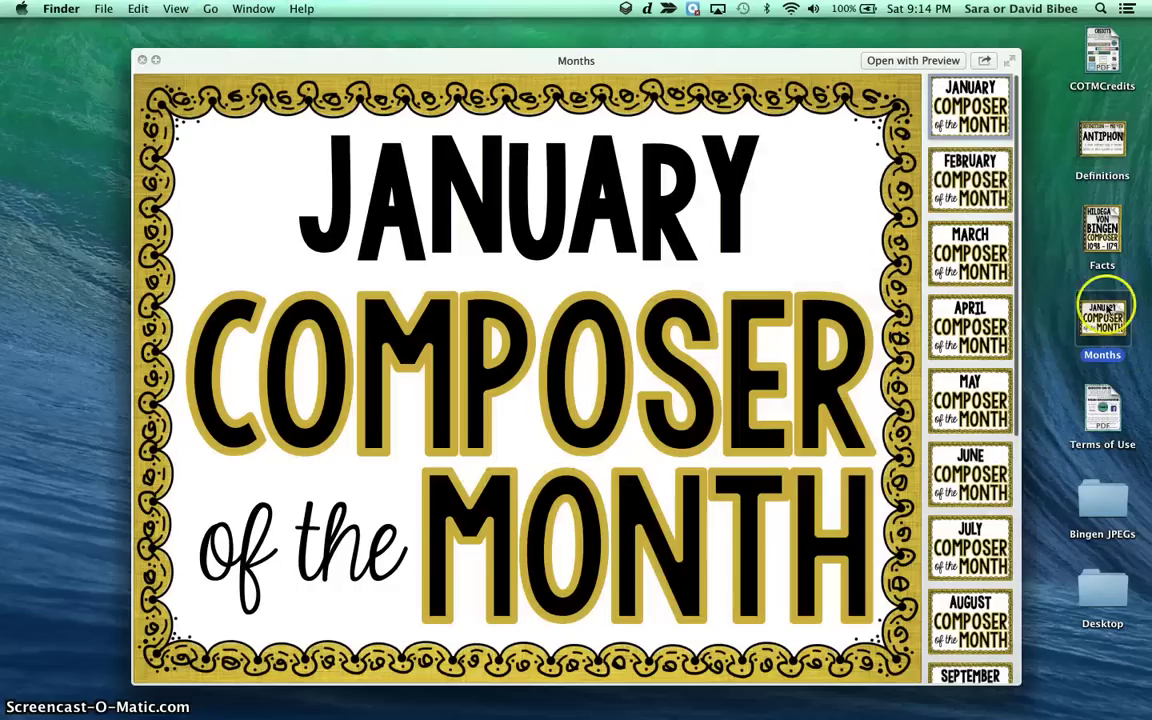
scroll(993, 260, down, 5)
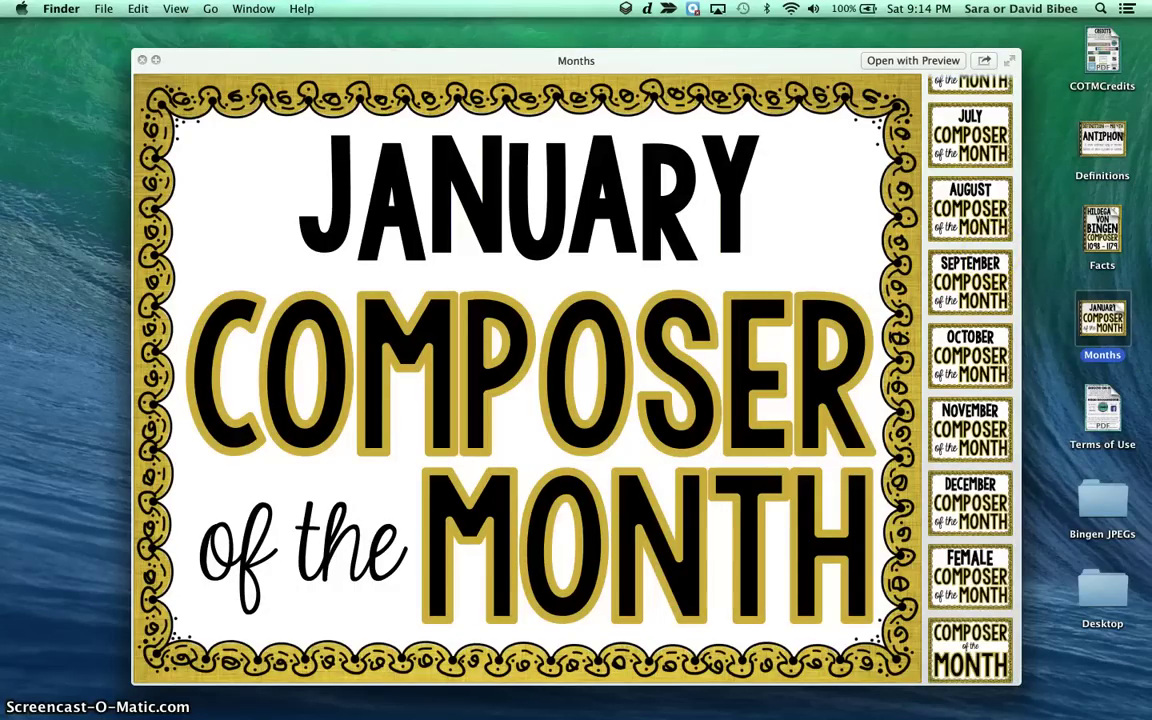
click(142, 60)
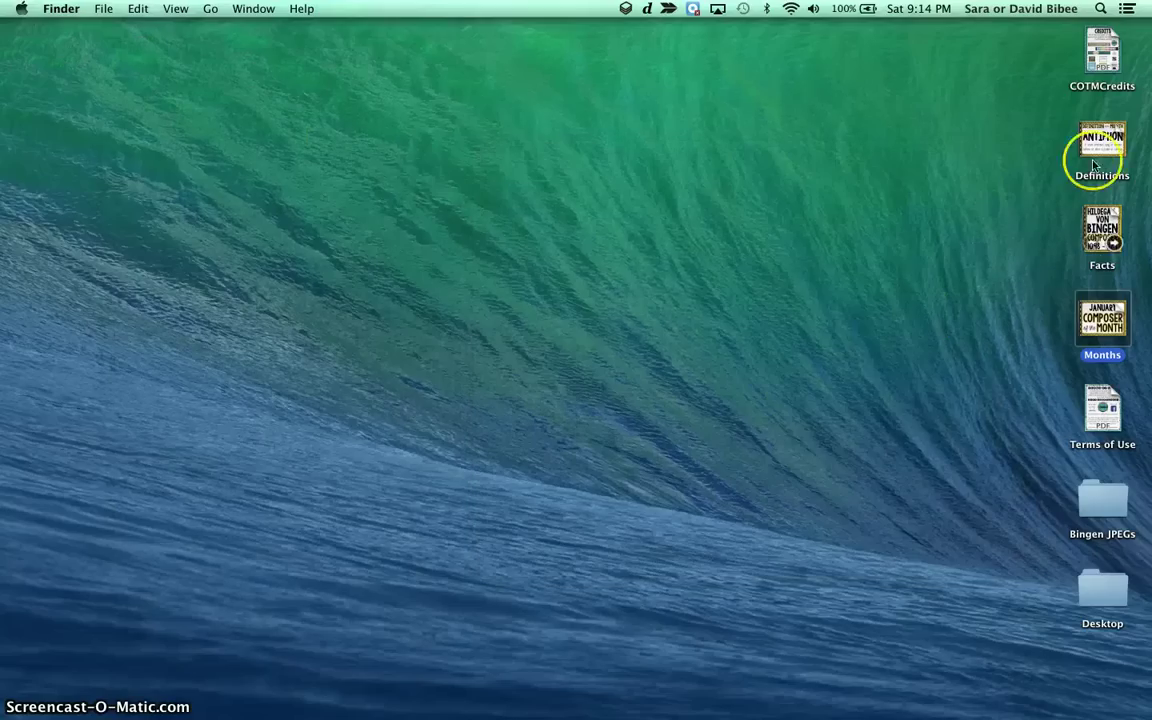
Preview the COTMCredits PDF on the desktop briefly and close the preview
click(1102, 56)
key(space)
key(space)
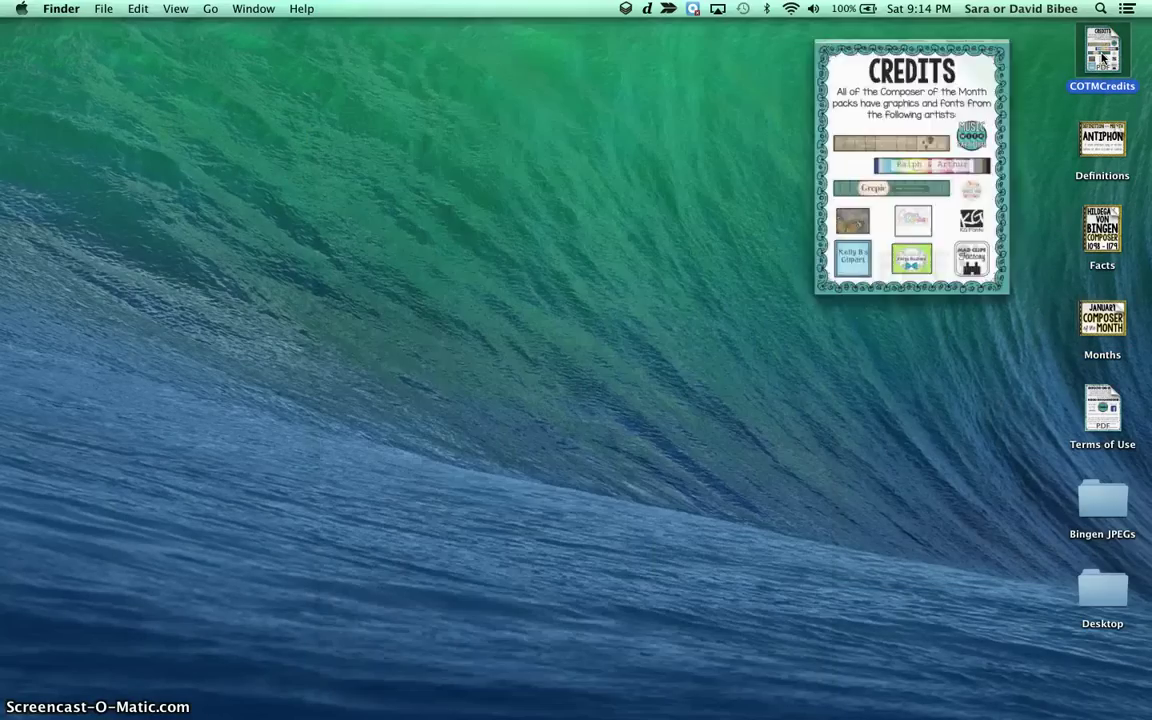
Launch Automator through a Spotlight search and create a new document of type Workflow
click(1100, 9)
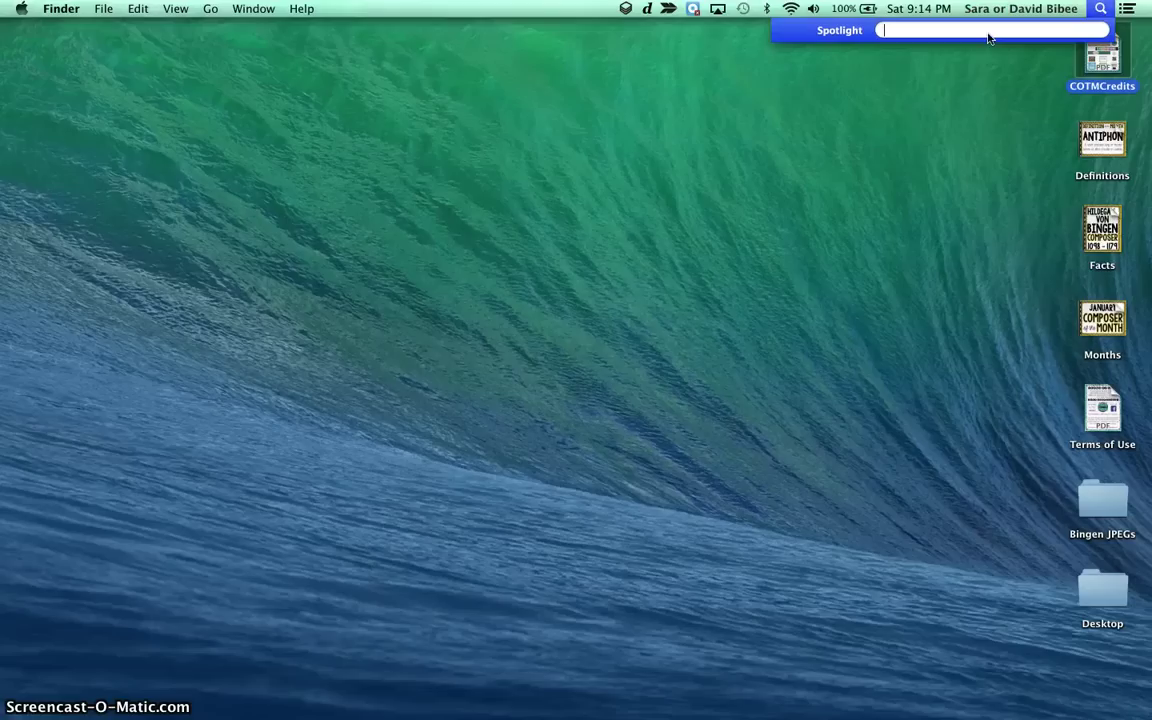
text(aut)
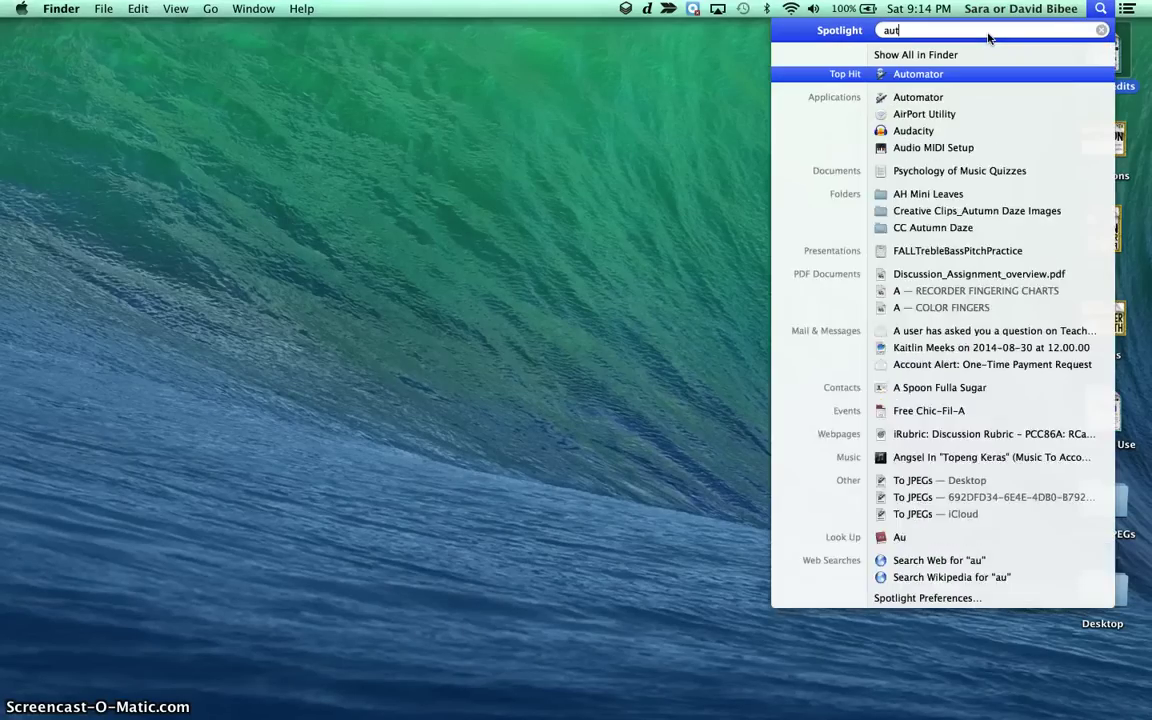
key(Return)
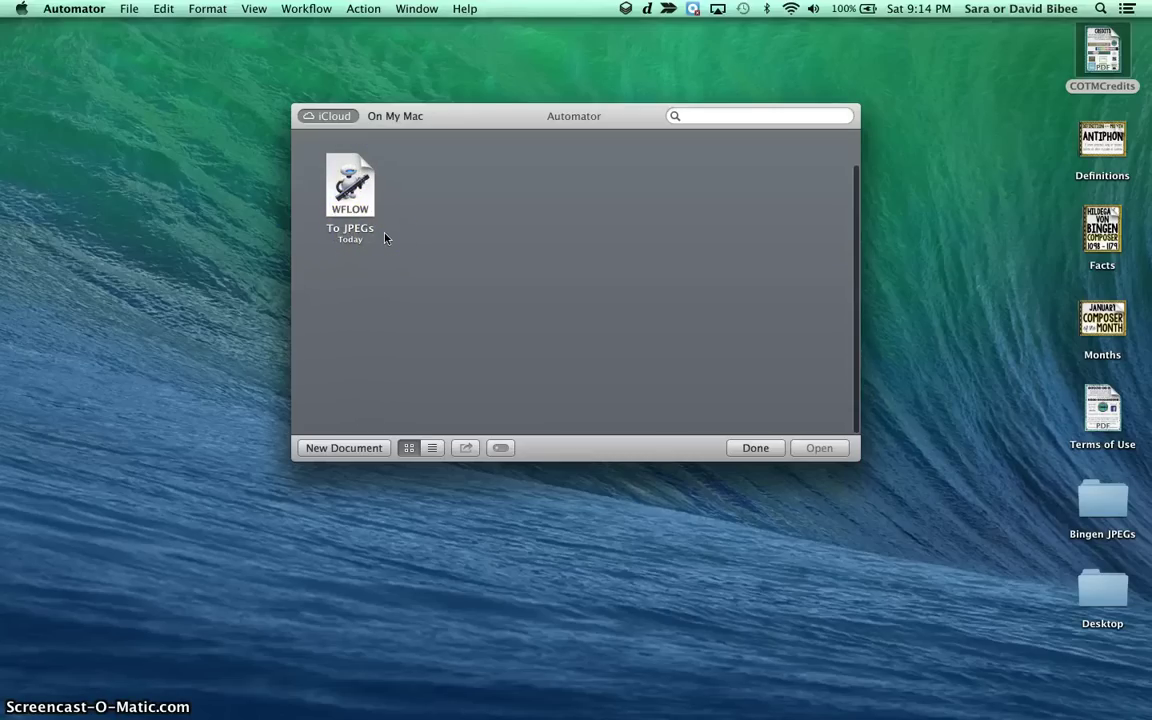
click(342, 450)
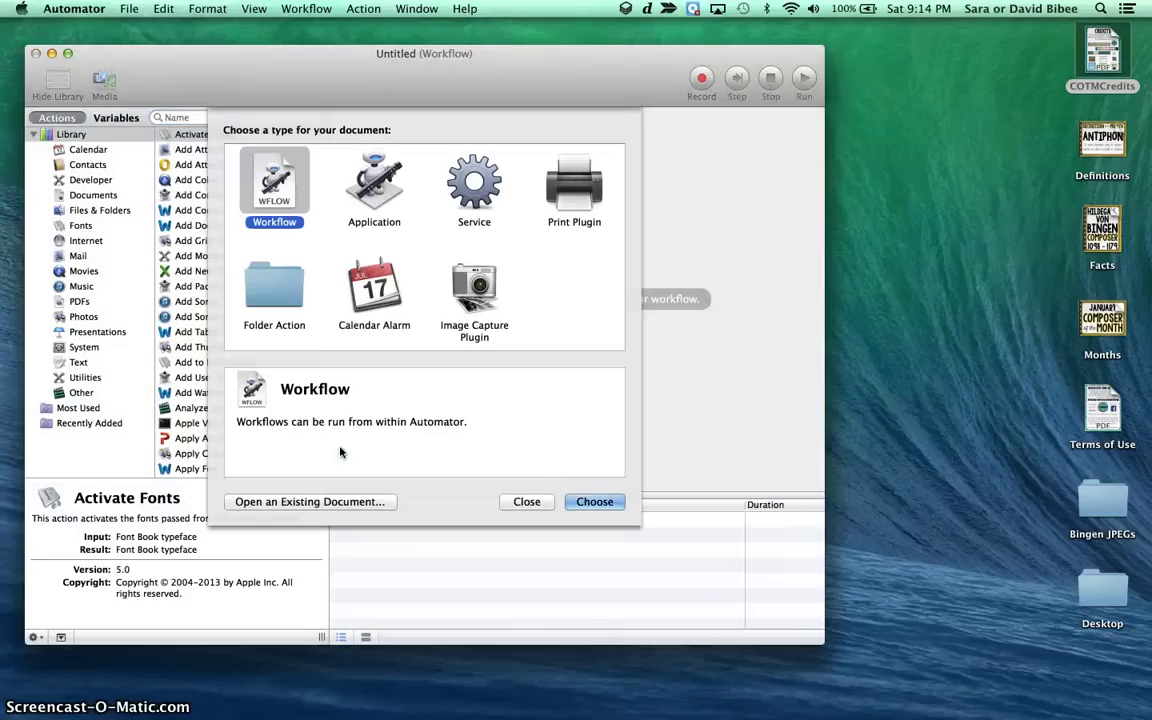
click(289, 188)
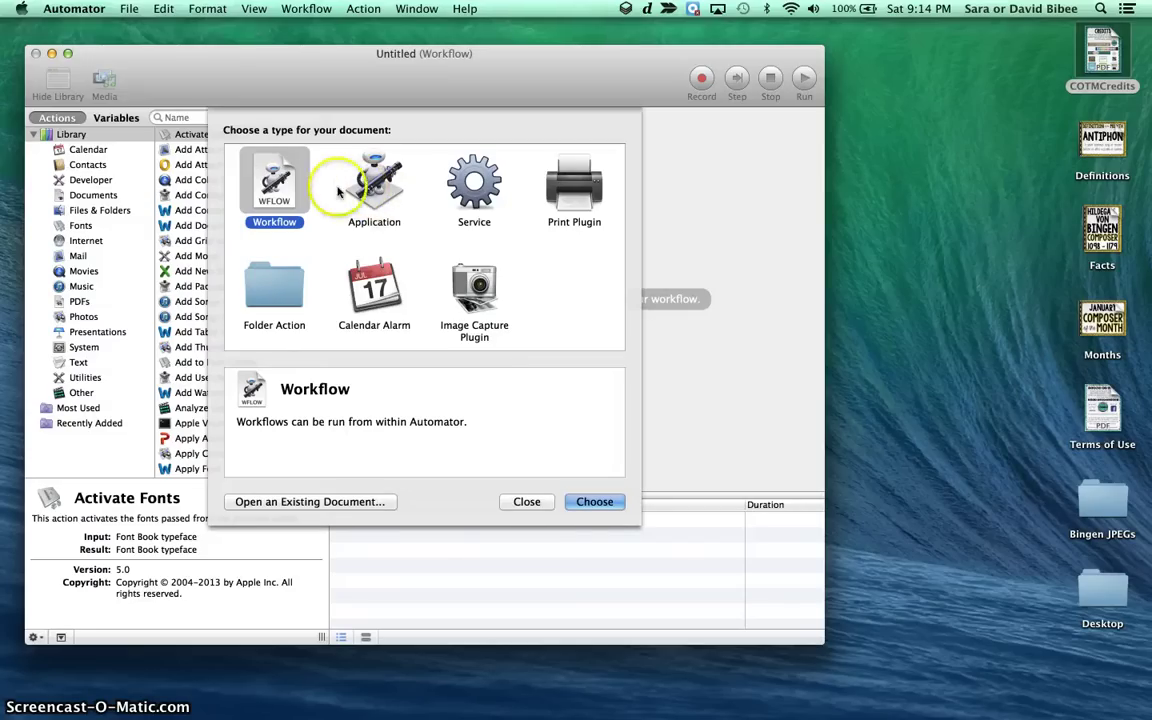
double_click(285, 195)
Look through the full list of library actions, moving the workflow window clear of the screen edge
scroll(215, 165, down, 15)
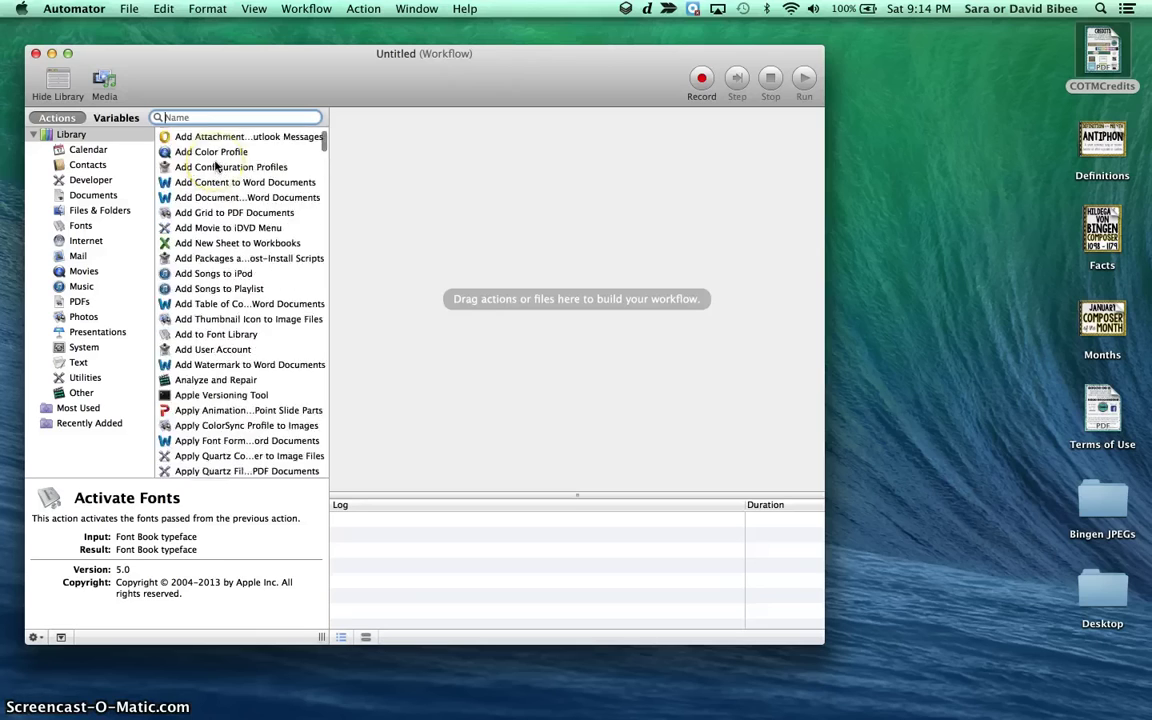
scroll(215, 165, down, 20)
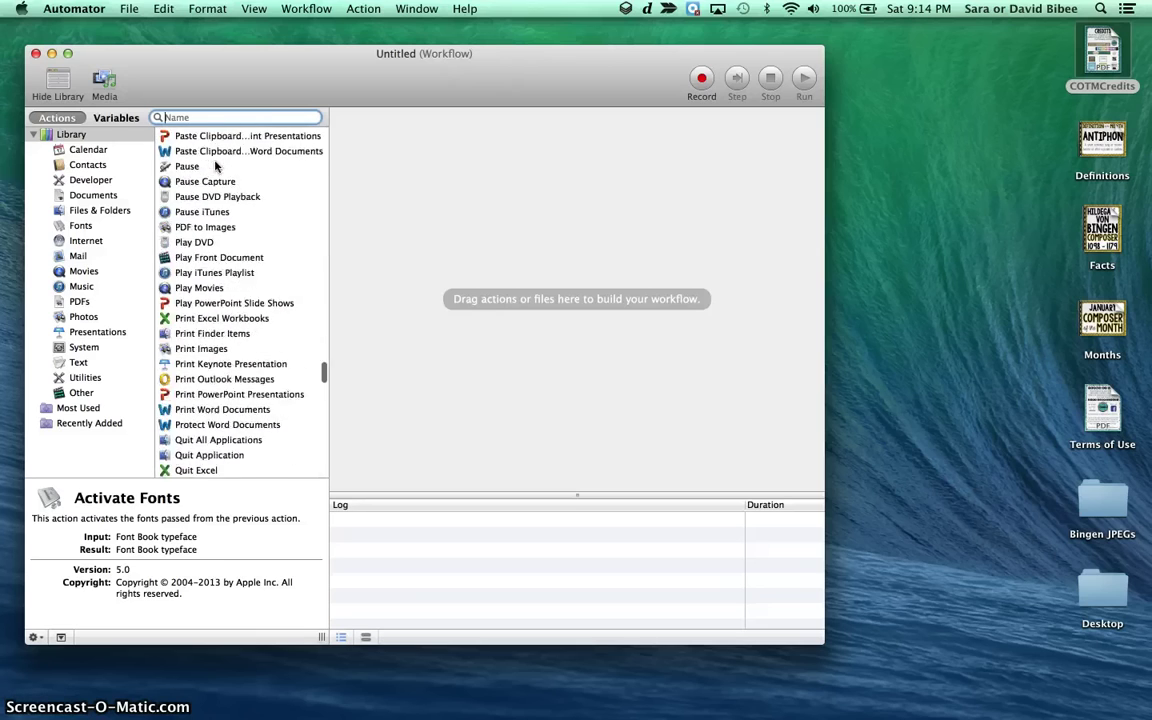
scroll(215, 165, up, 20)
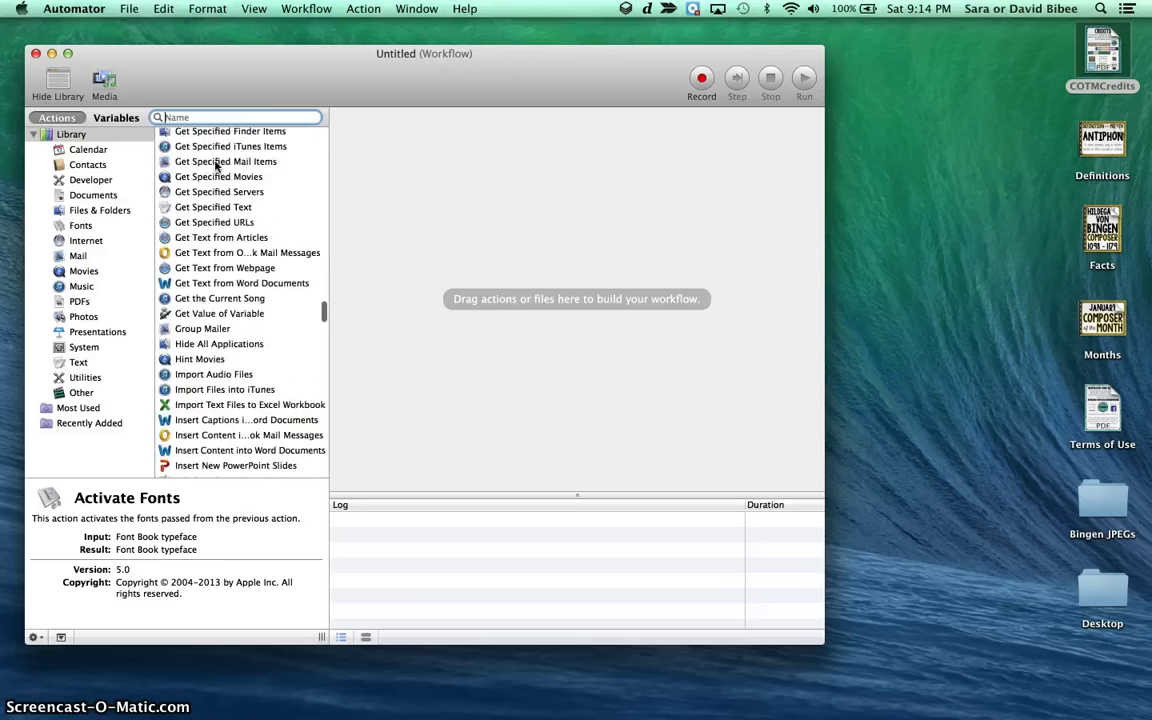
scroll(215, 167, down, 20)
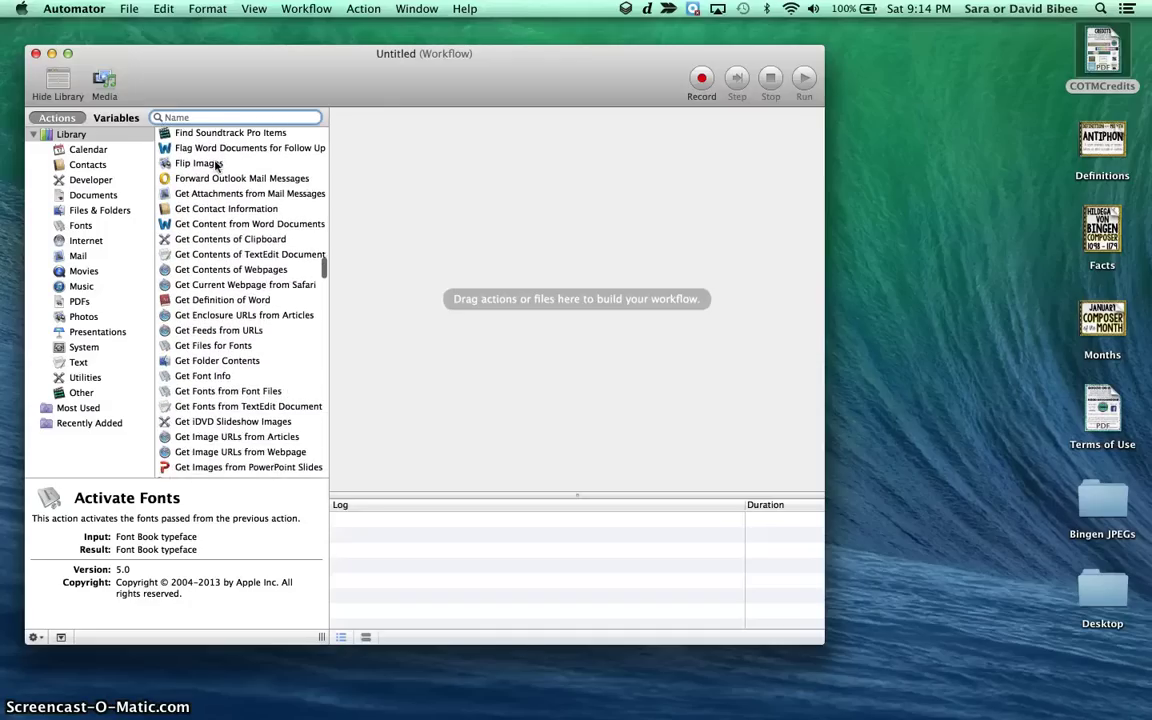
scroll(215, 167, down, 10)
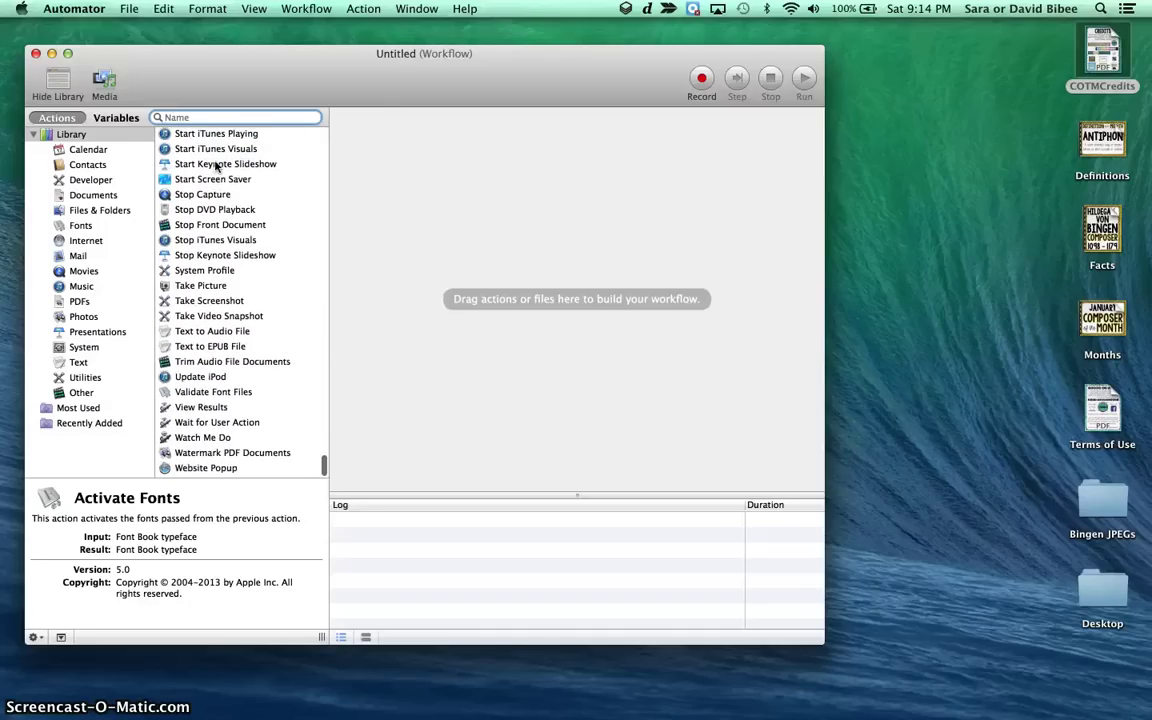
drag(420, 91, 565, 90)
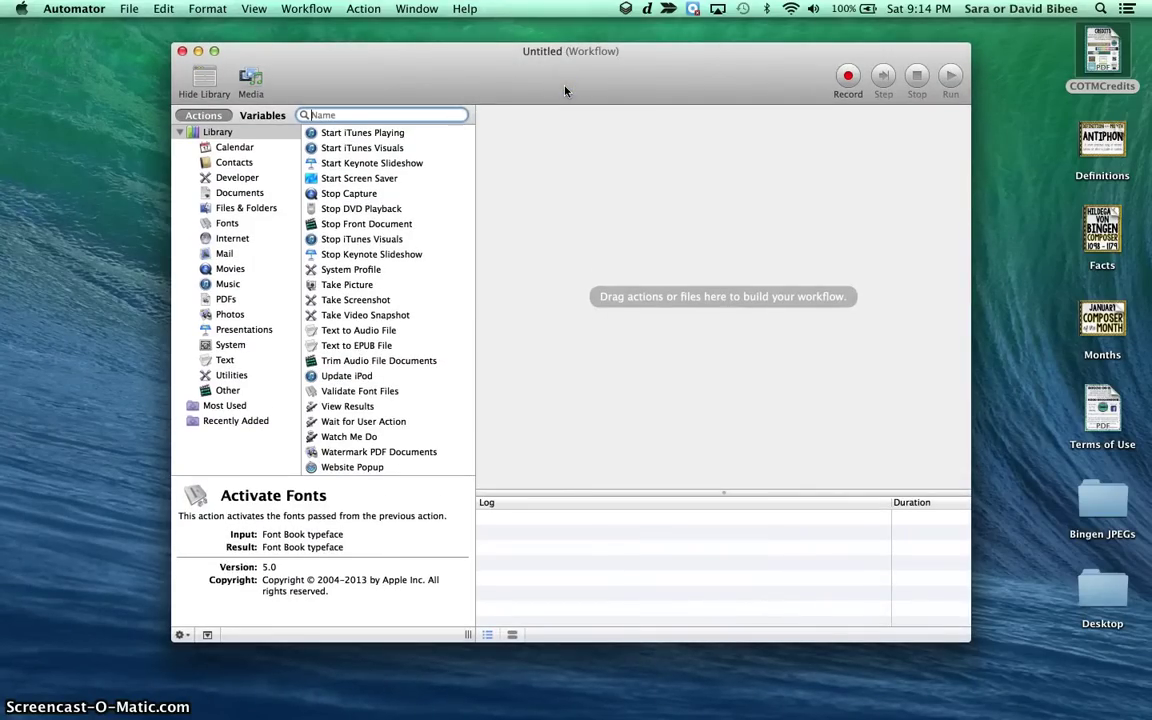
scroll(312, 438, up, 12)
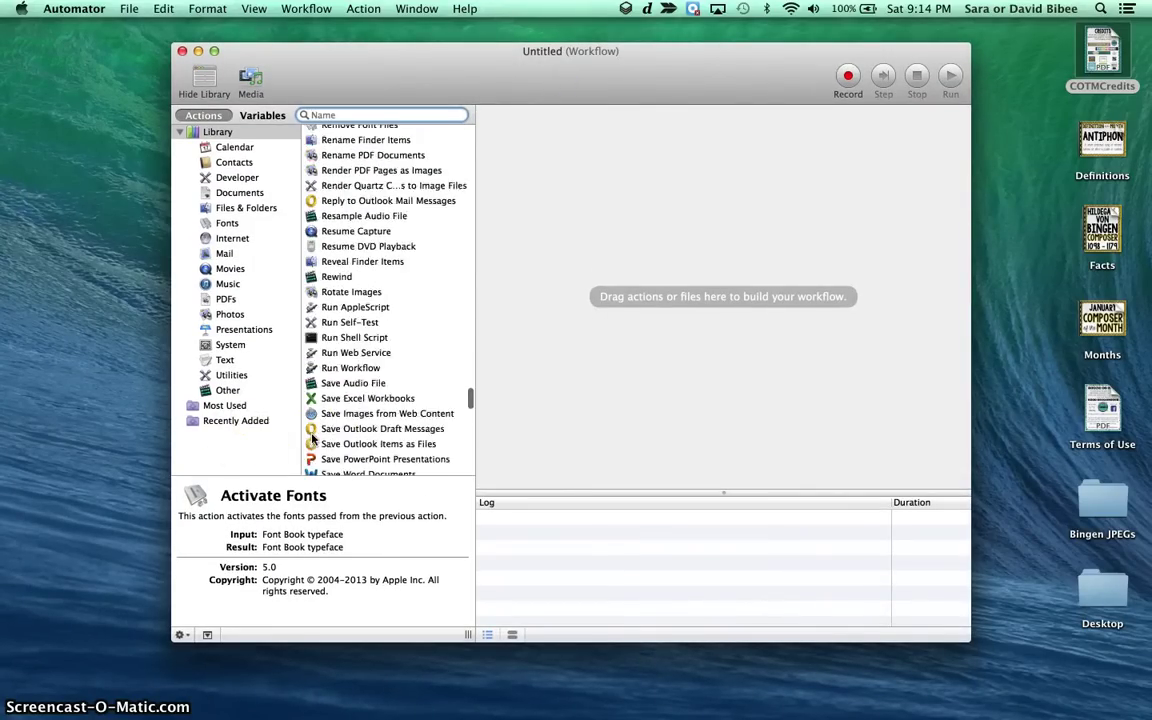
scroll(312, 438, up, 15)
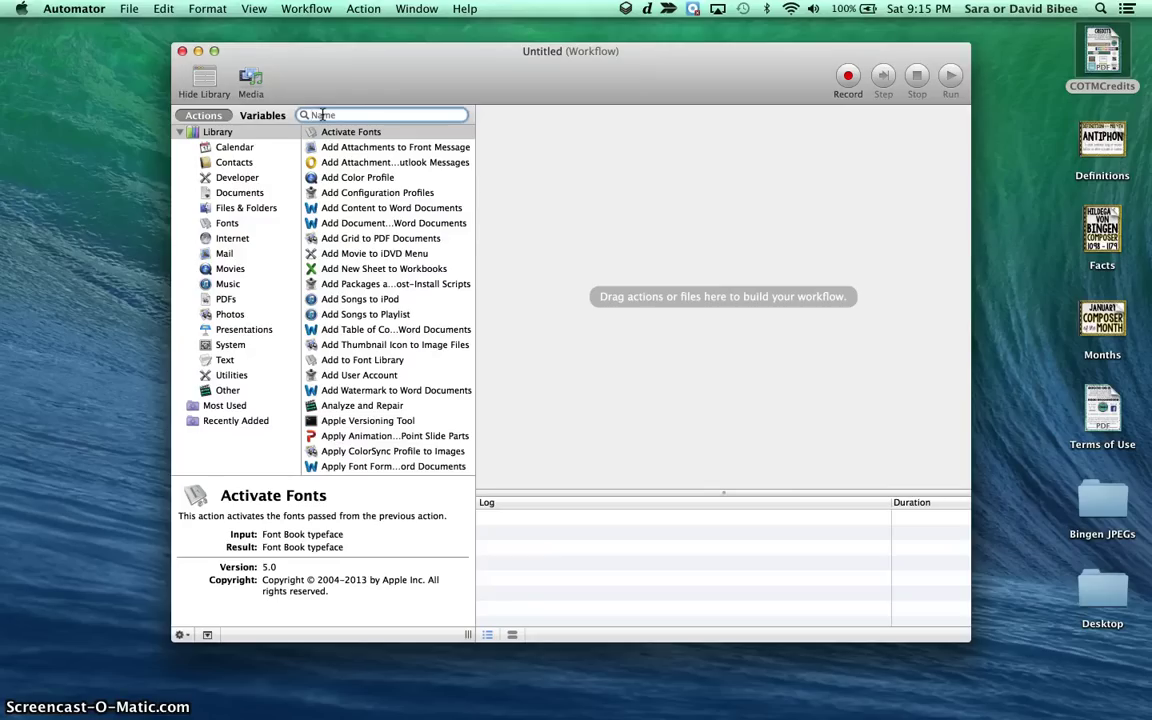
Add the Get Specified Finder Items action to the empty workflow, followed by the Render PDF Pages as Images action
text(get specifi)
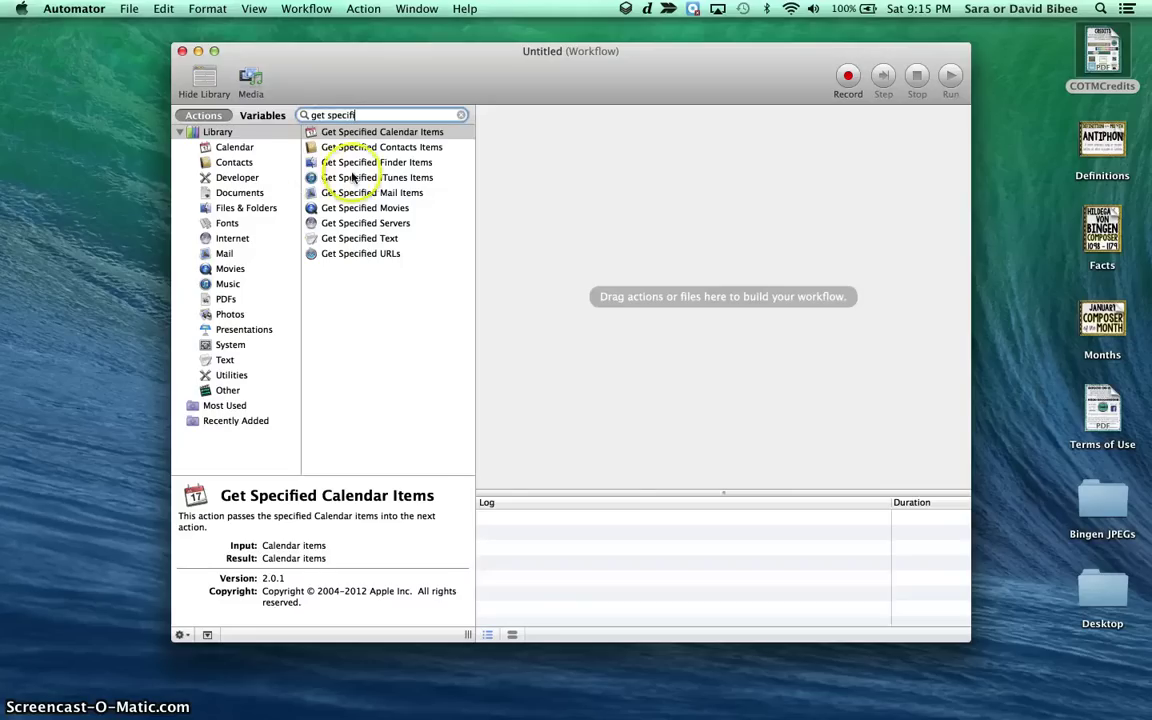
drag(336, 162, 676, 157)
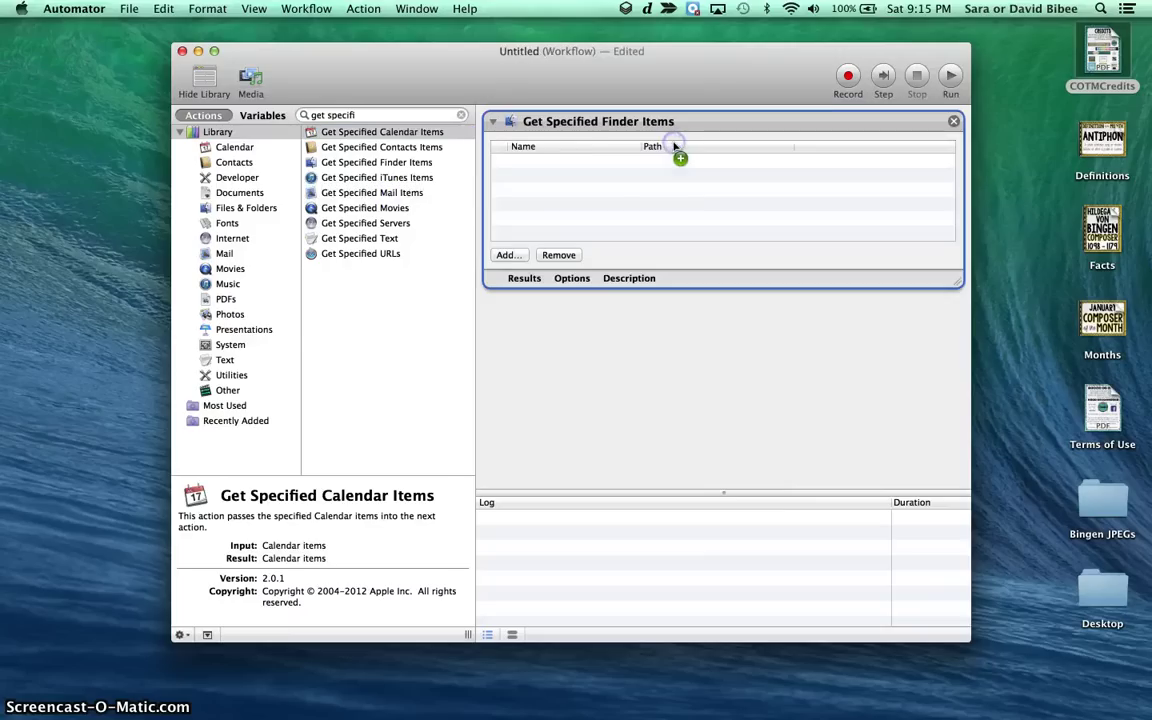
triple_click(337, 115)
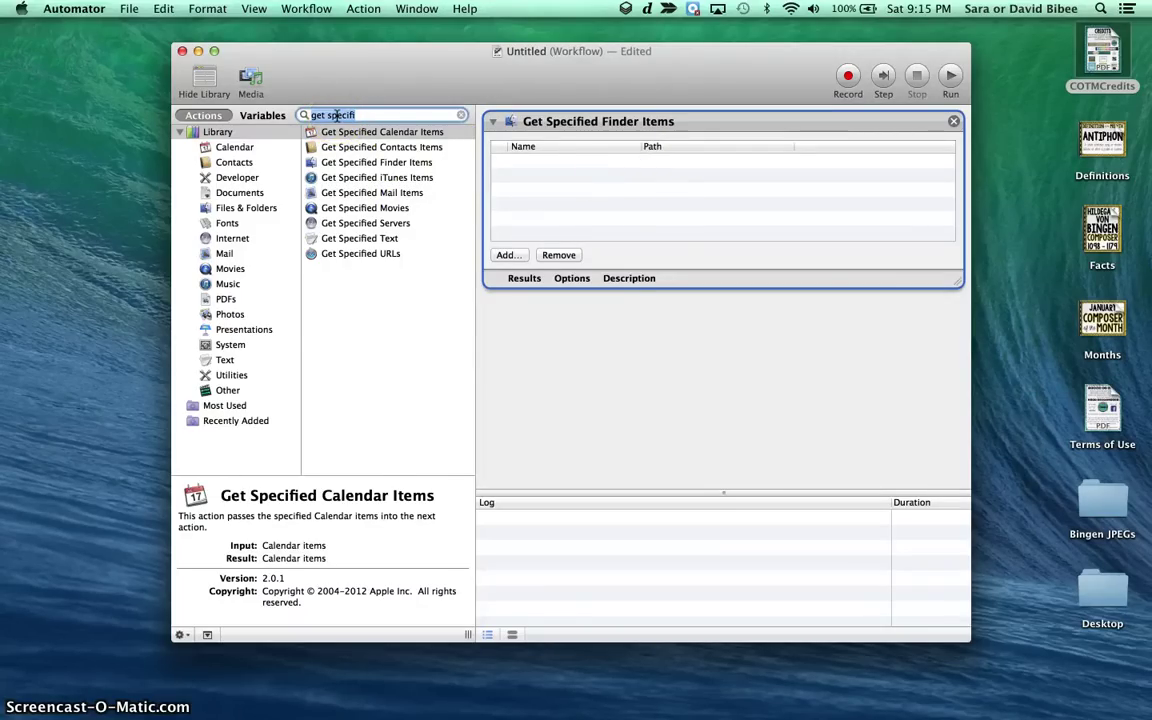
text(rend)
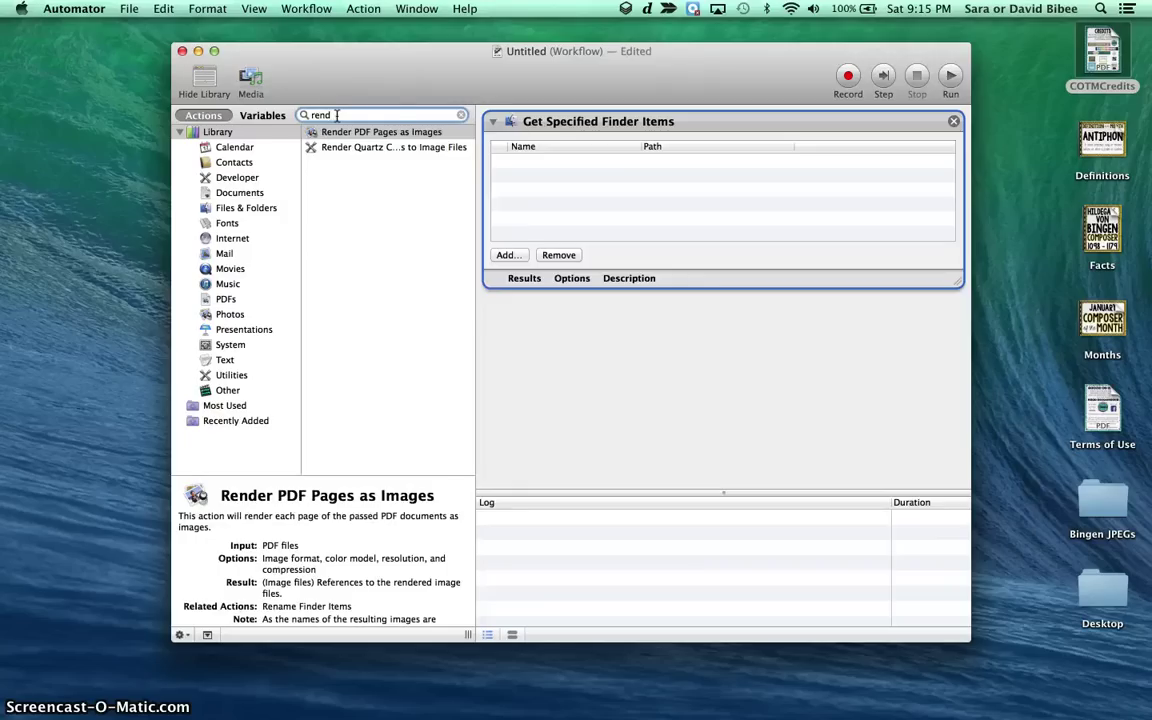
drag(378, 132, 581, 322)
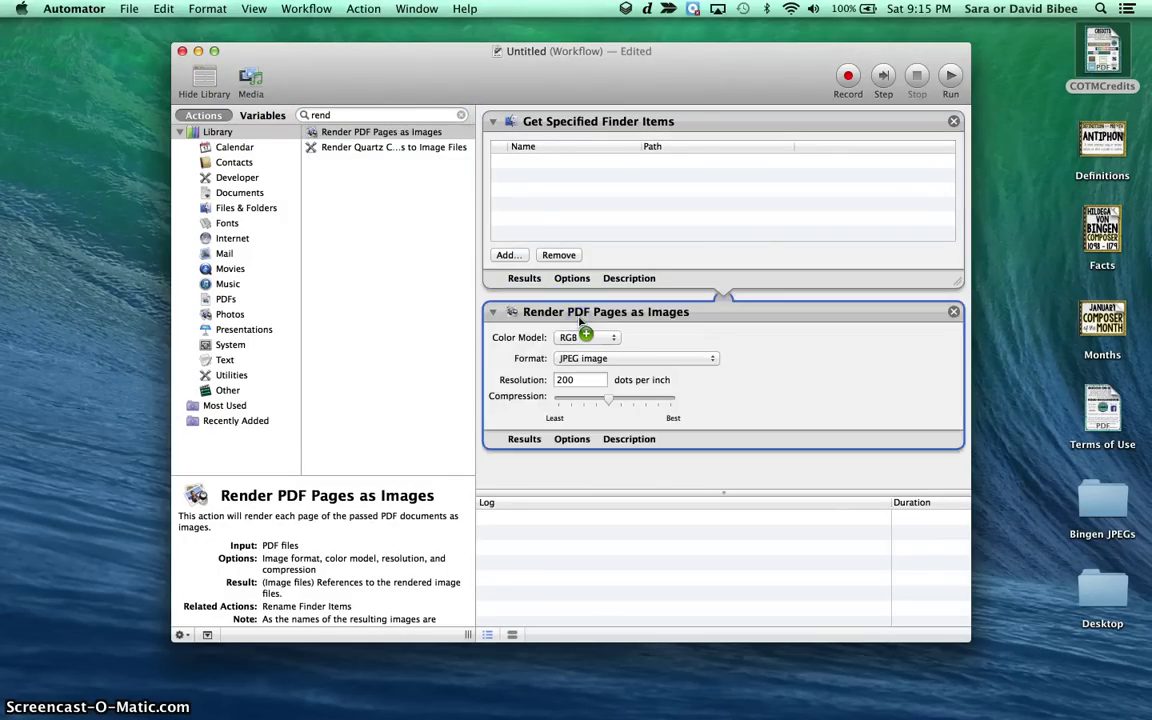
Add the Move Finder Items action to the end of the workflow and check the render action's image format
click(363, 113)
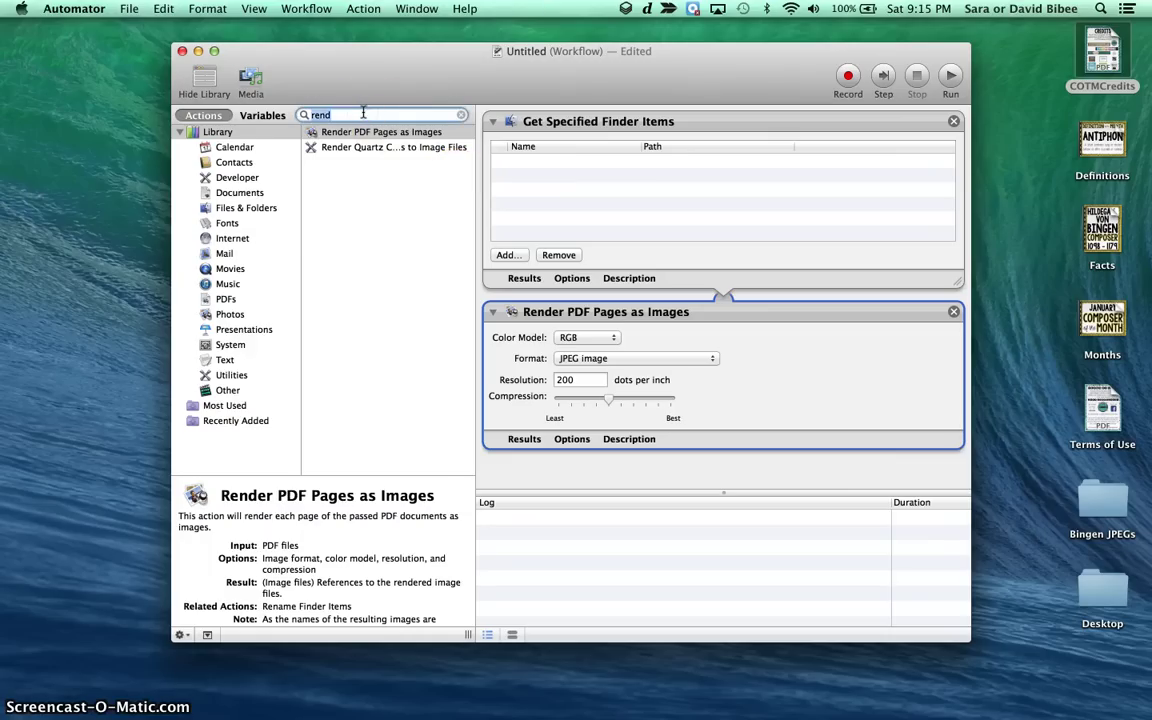
text(move)
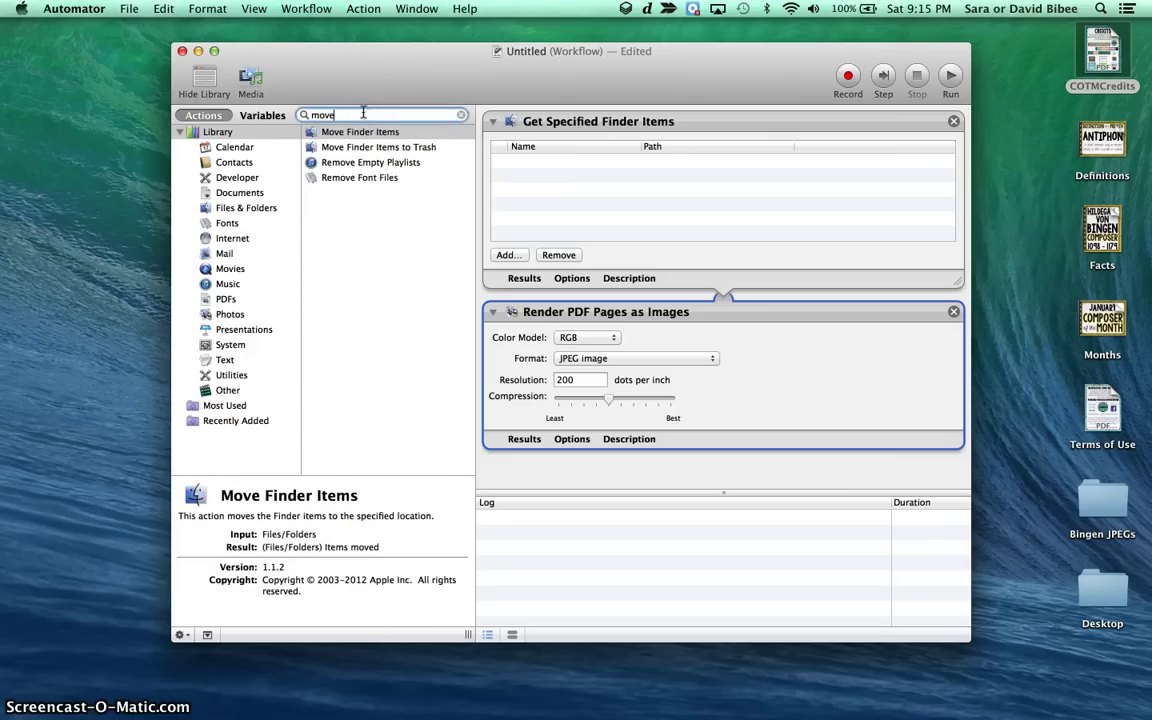
drag(335, 133, 605, 470)
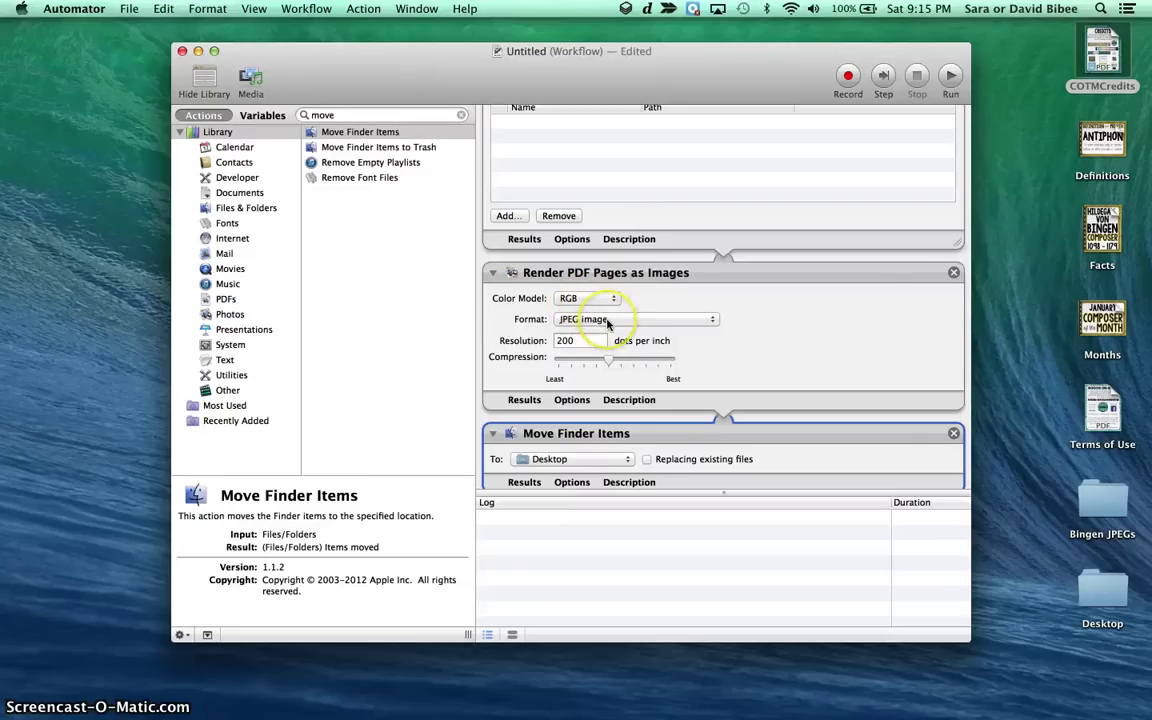
click(597, 322)
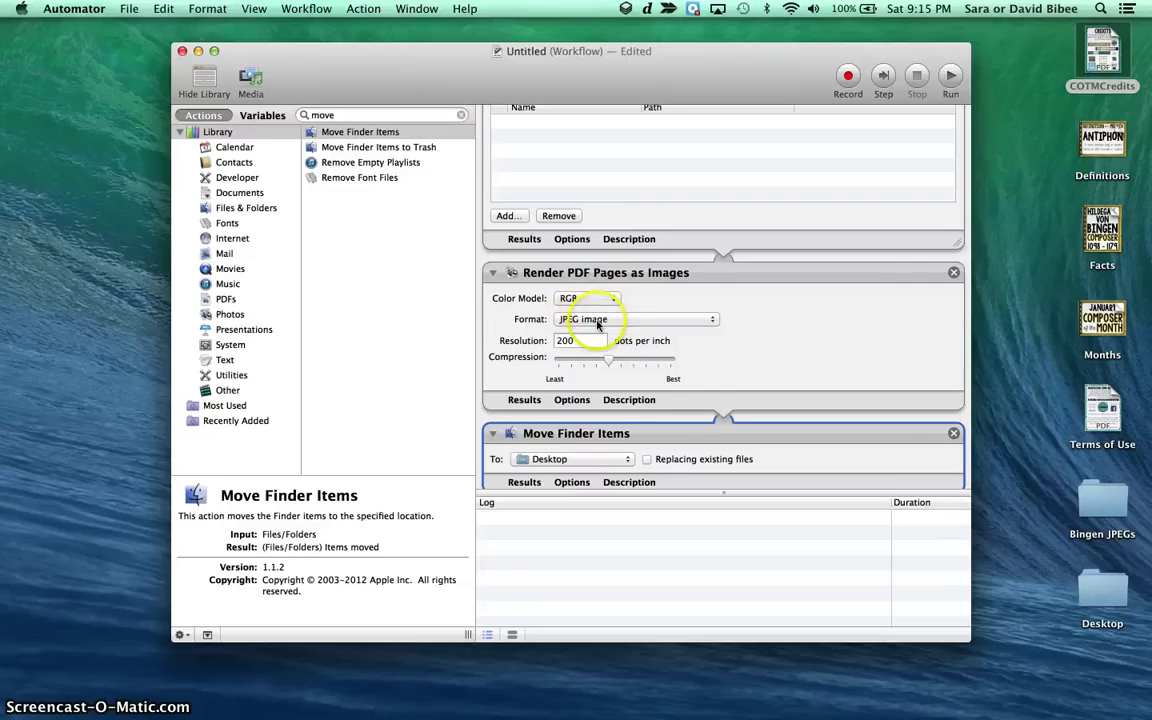
Set the render action's resolution to 300 dots per inch and move its compression closer to Best
drag(597, 322, 828, 257)
click(587, 340)
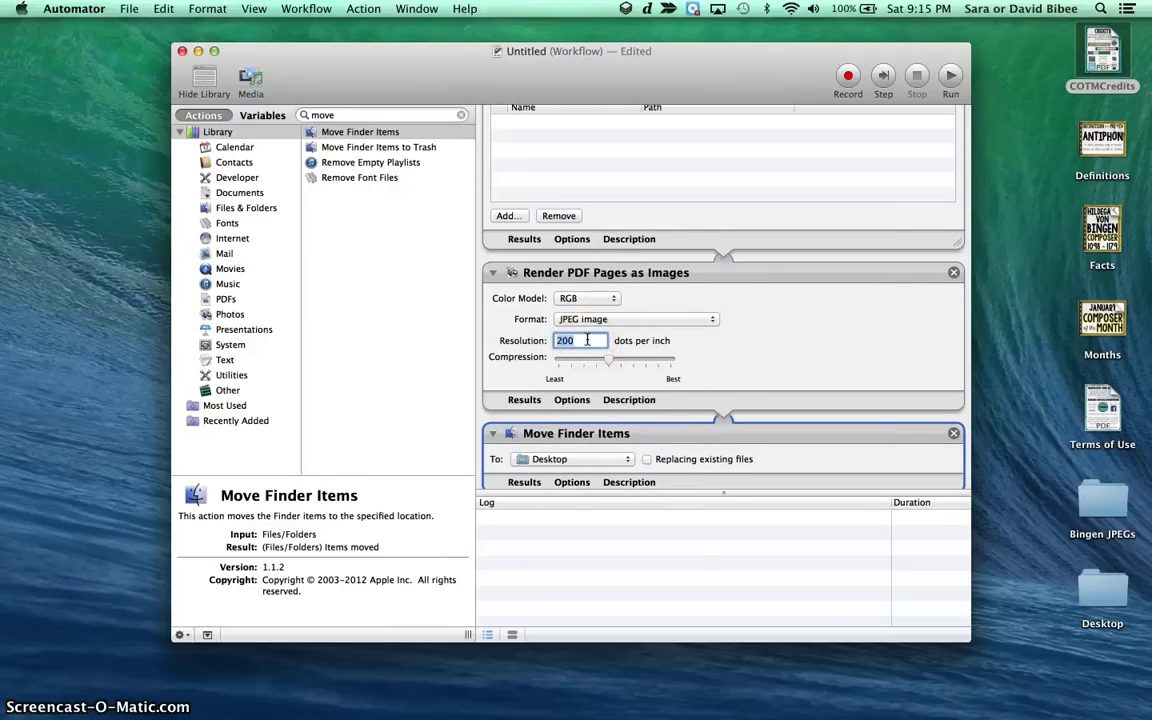
text(300)
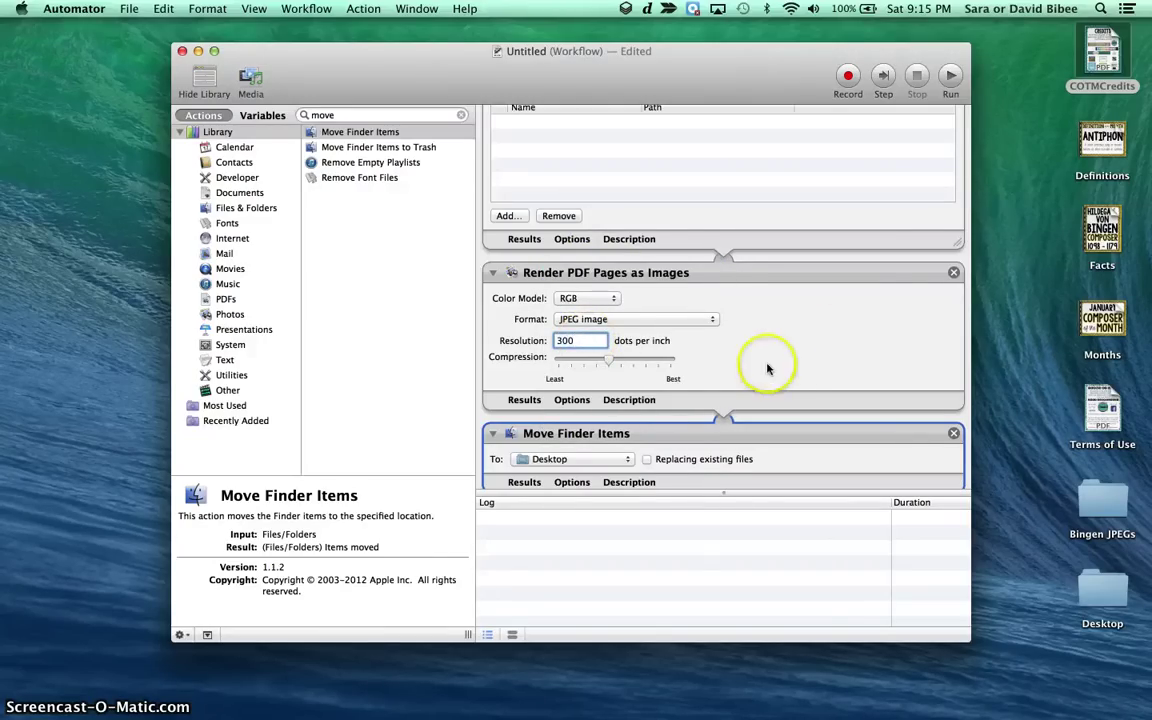
drag(610, 363, 645, 360)
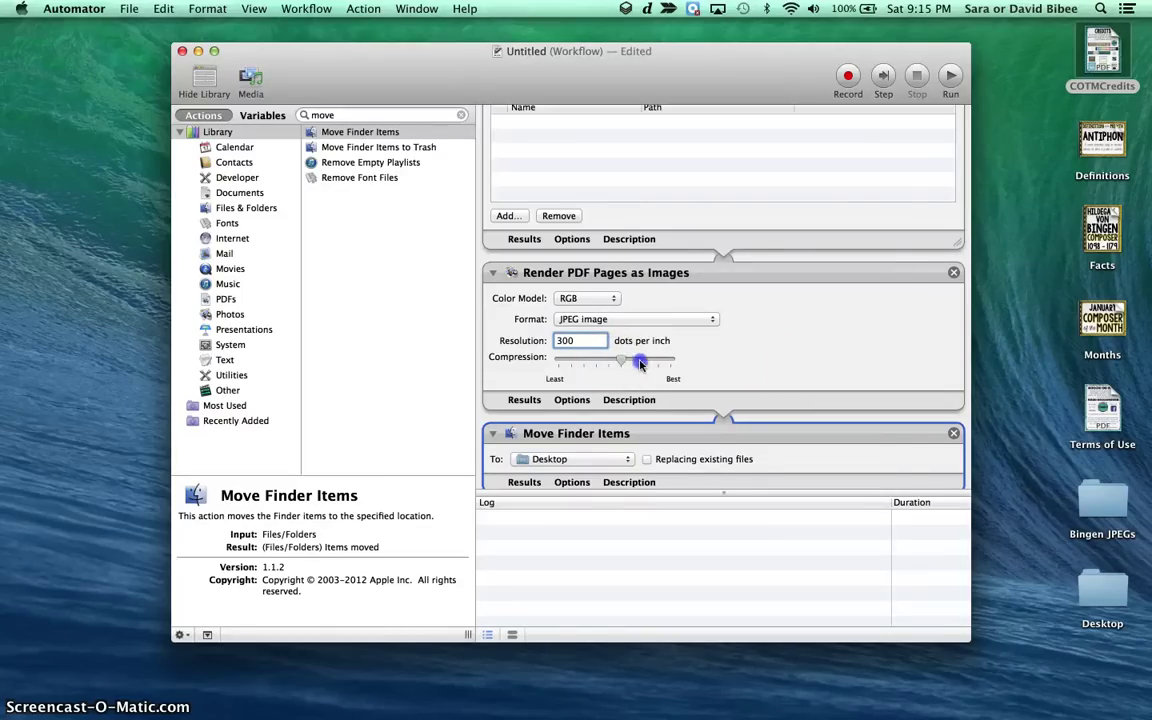
click(783, 341)
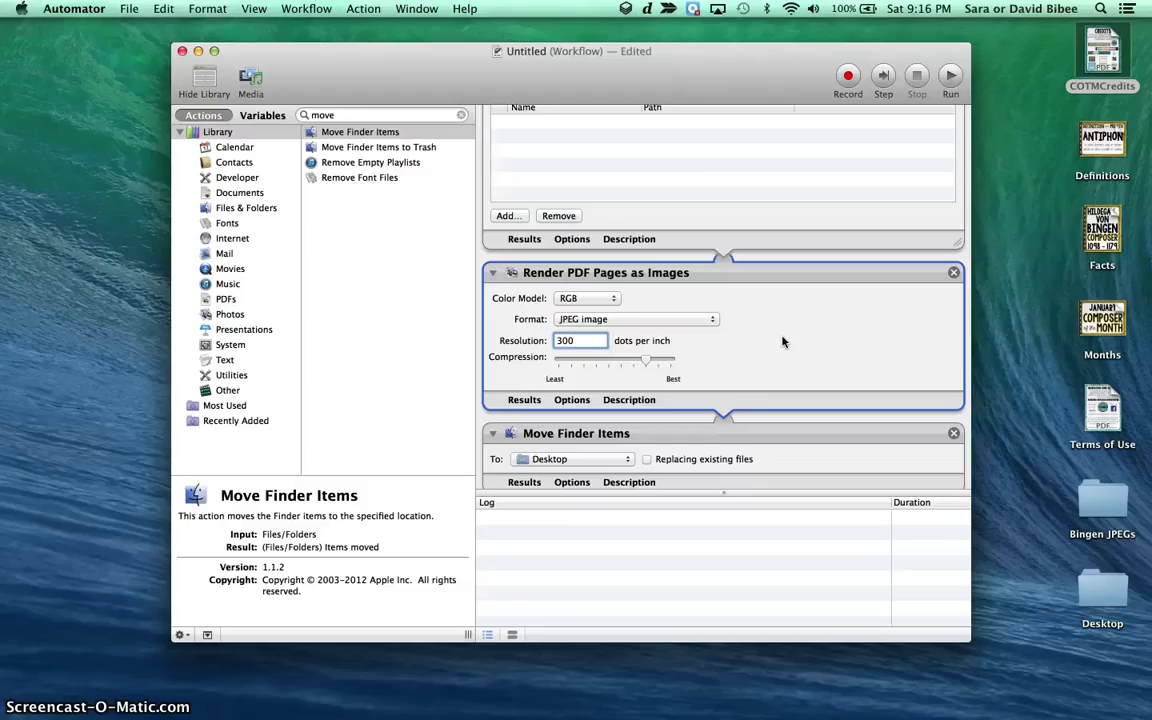
Add the desktop files COTMCredits, Definitions, Facts, Months and Terms of Use to the Get Specified Finder Items action
scroll(699, 203, up, 2)
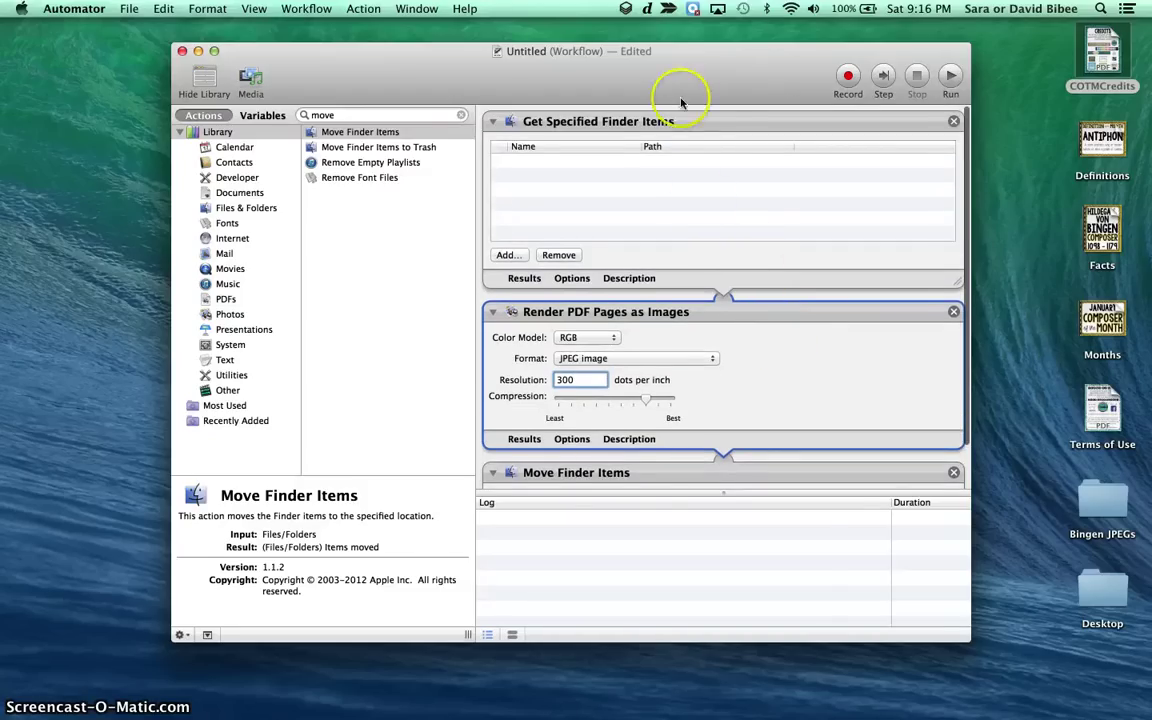
drag(648, 90, 549, 90)
click(1036, 69)
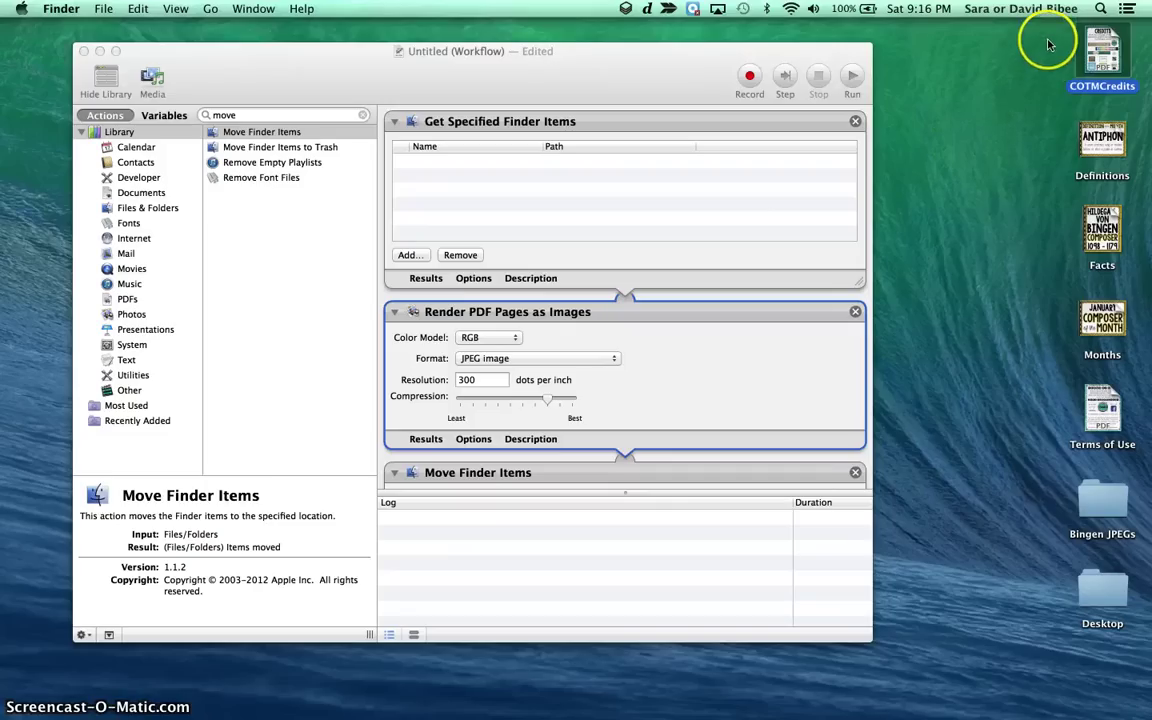
drag(1062, 46, 1123, 450)
drag(1108, 404, 588, 191)
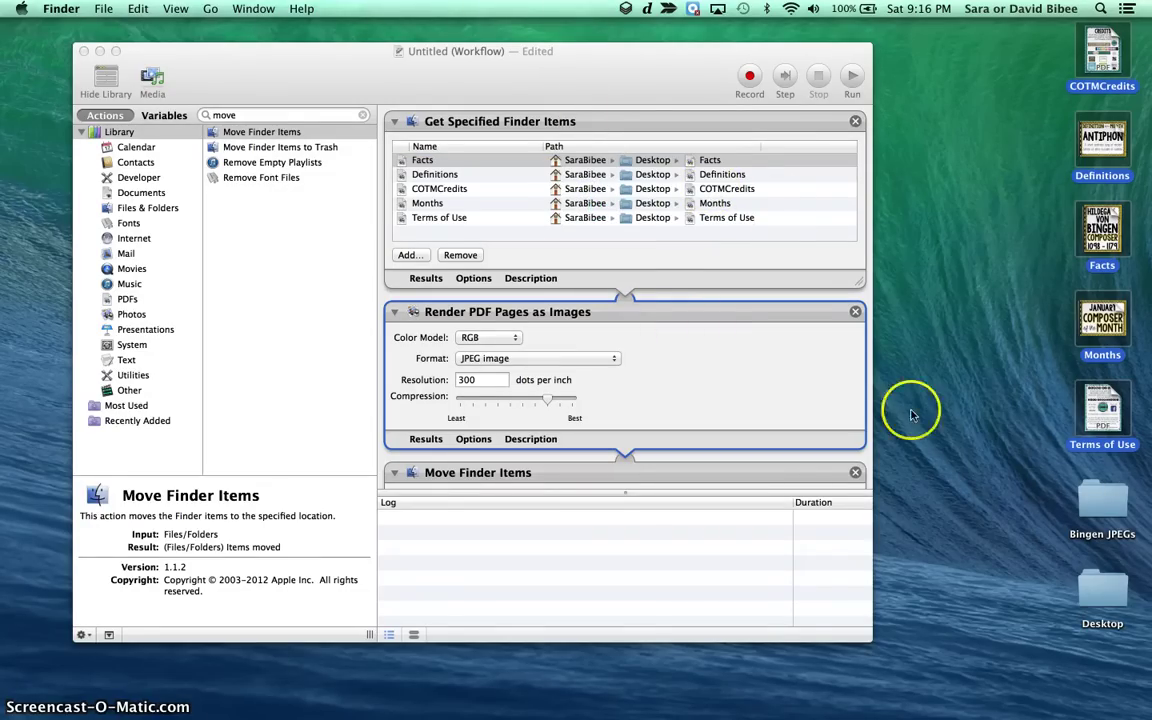
Set the Move Finder Items destination to the Bingen JPEGs folder on the desktop
scroll(705, 300, down, 3)
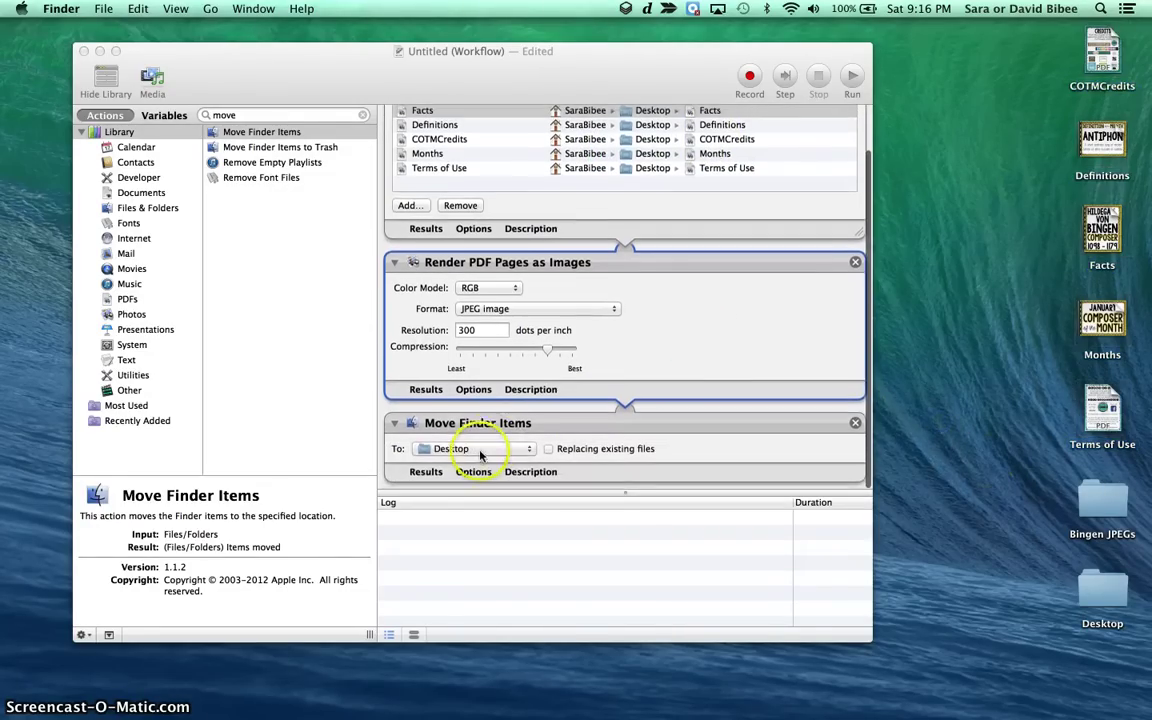
click(478, 451)
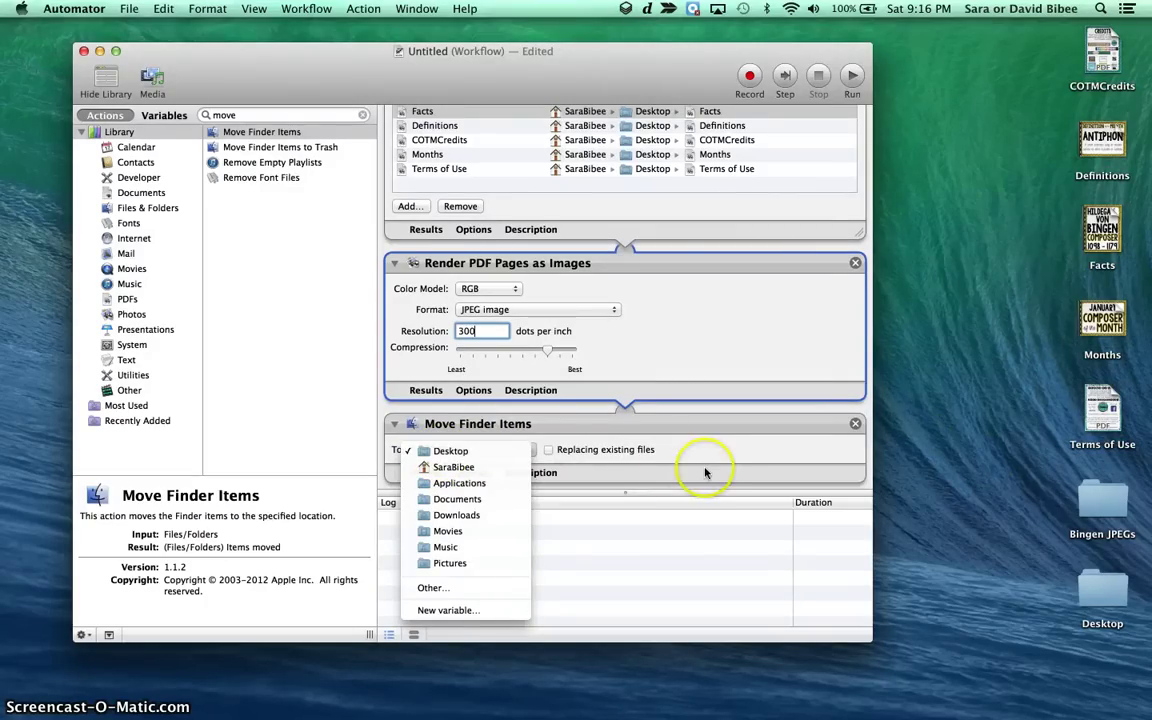
click(1008, 476)
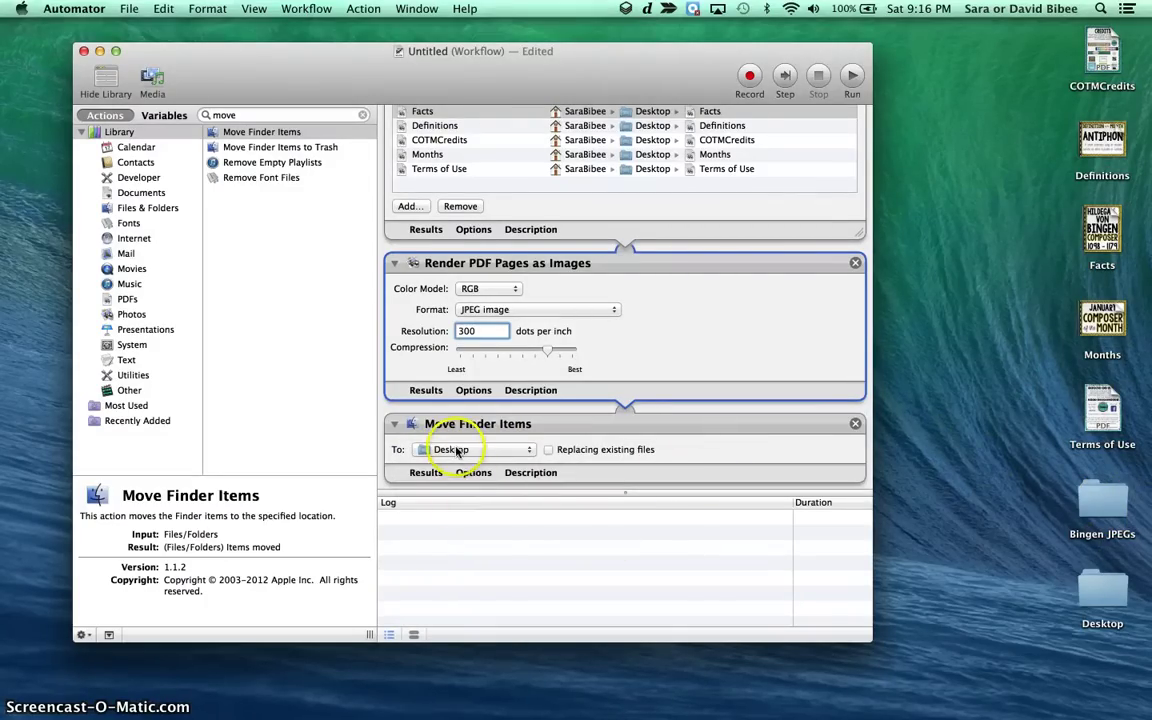
click(458, 451)
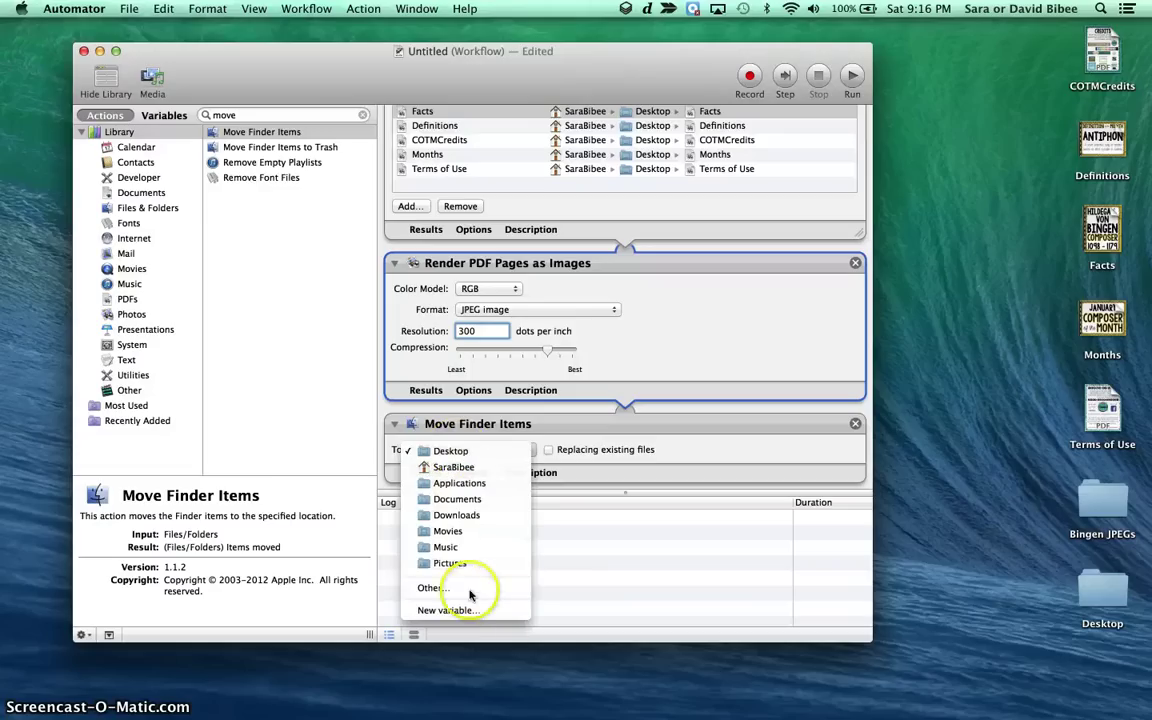
click(857, 453)
click(1121, 502)
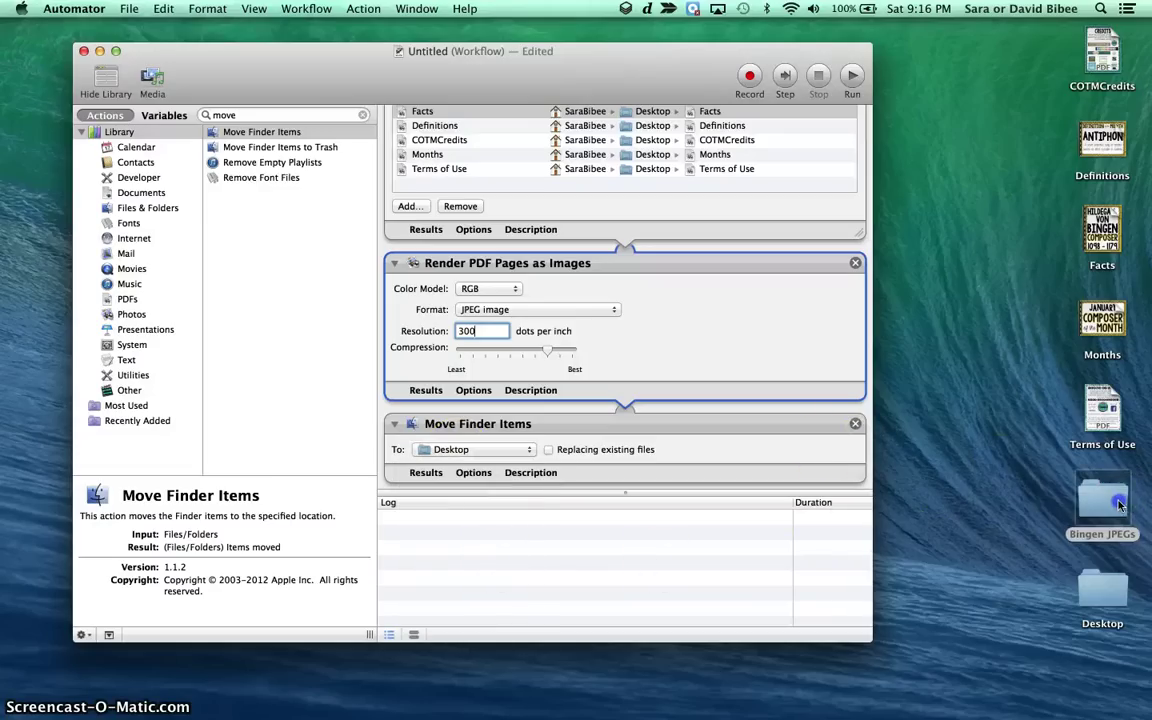
drag(1120, 505, 489, 453)
Run the complete workflow on the listed PDF files
click(1108, 499)
scroll(800, 290, up, 3)
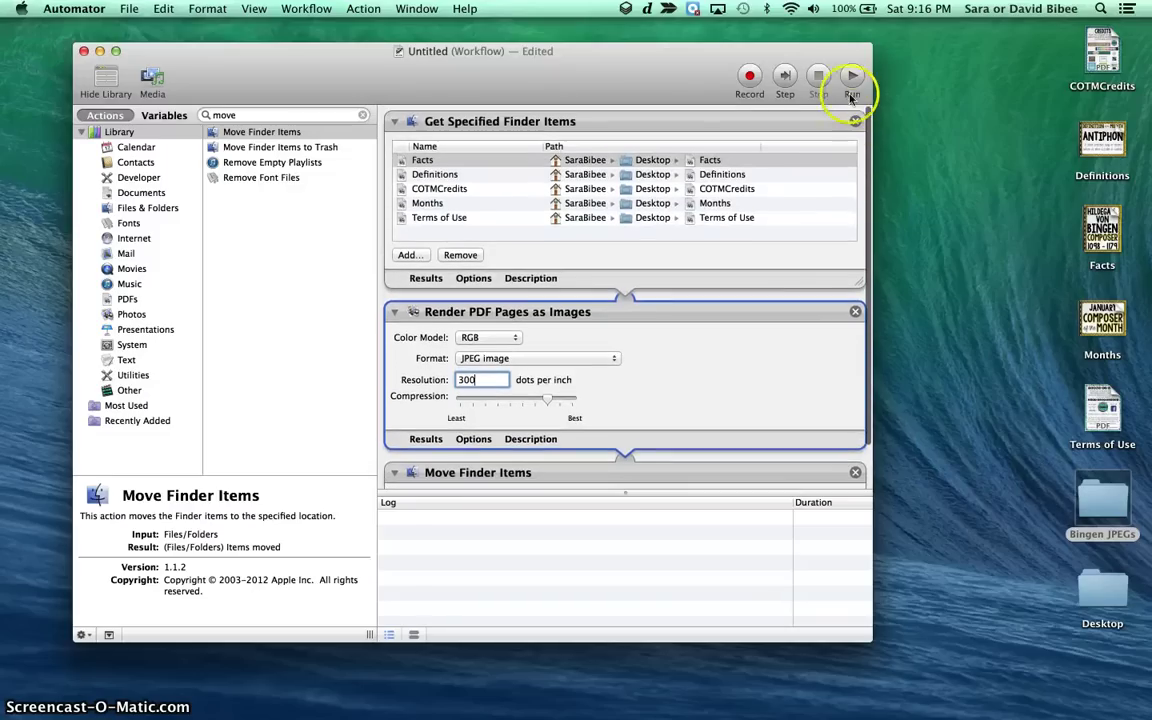
click(851, 82)
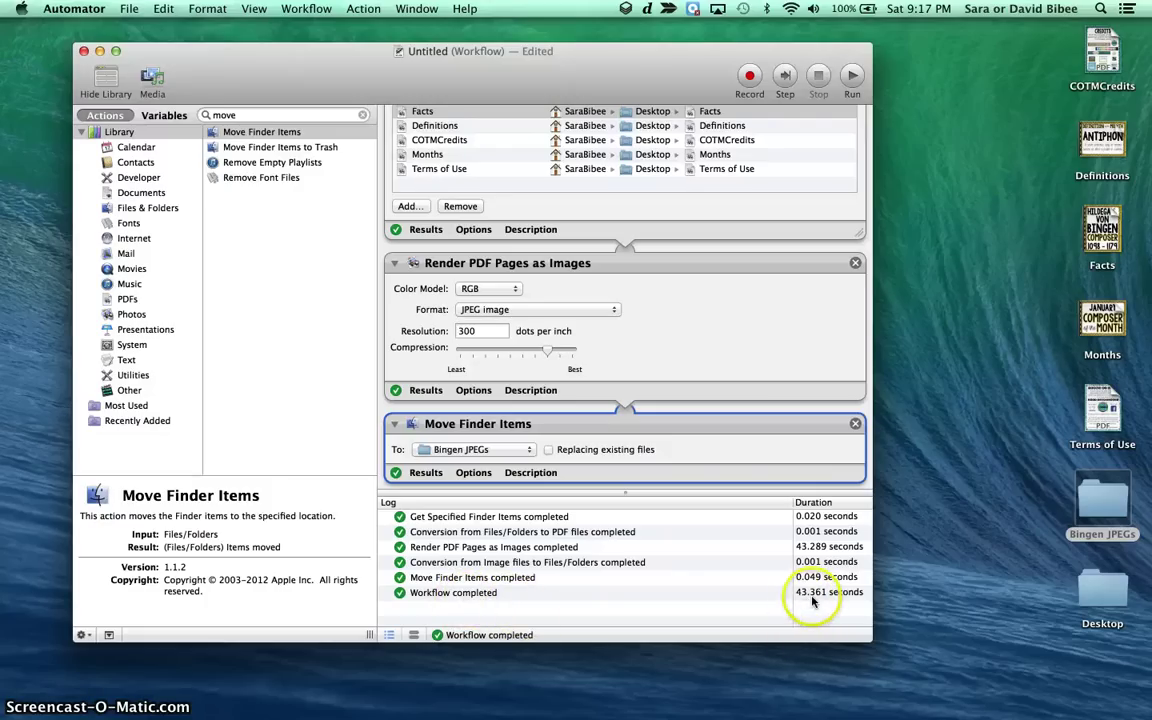
Open the Bingen JPEGs folder in Finder, look through its files and Quick Look the images from COTMCredits.jpeg to Definitions.jpeg
double_click(1104, 500)
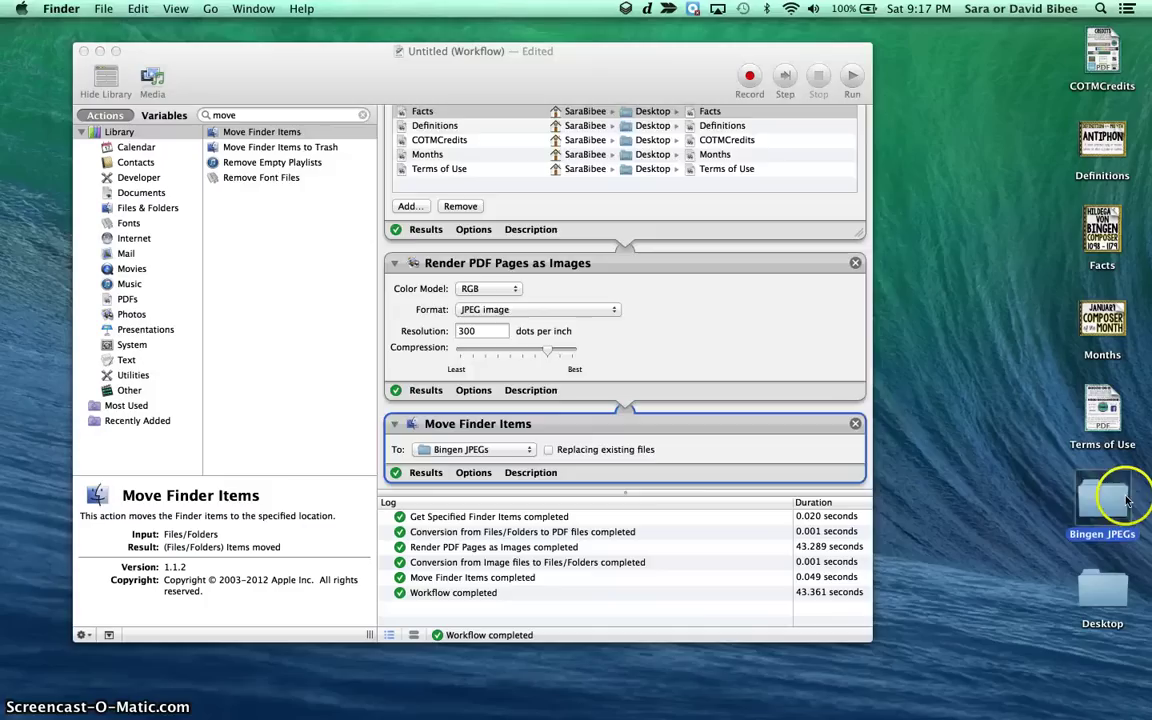
scroll(752, 307, down, 10)
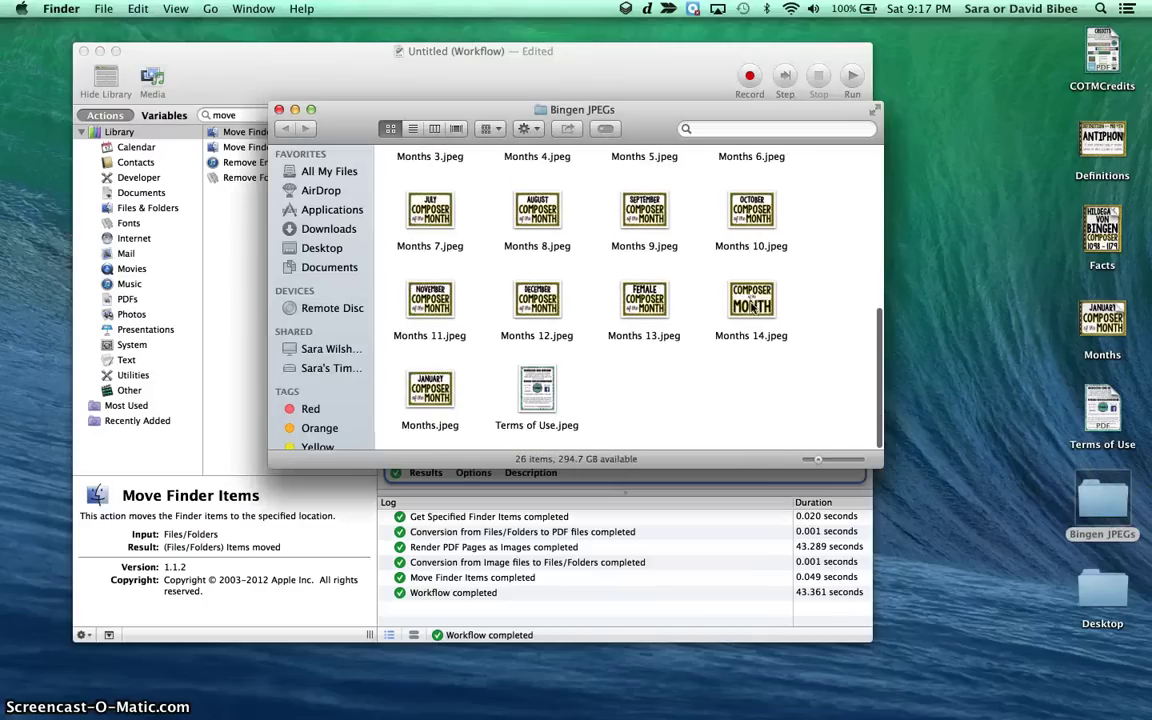
scroll(752, 307, up, 10)
click(440, 180)
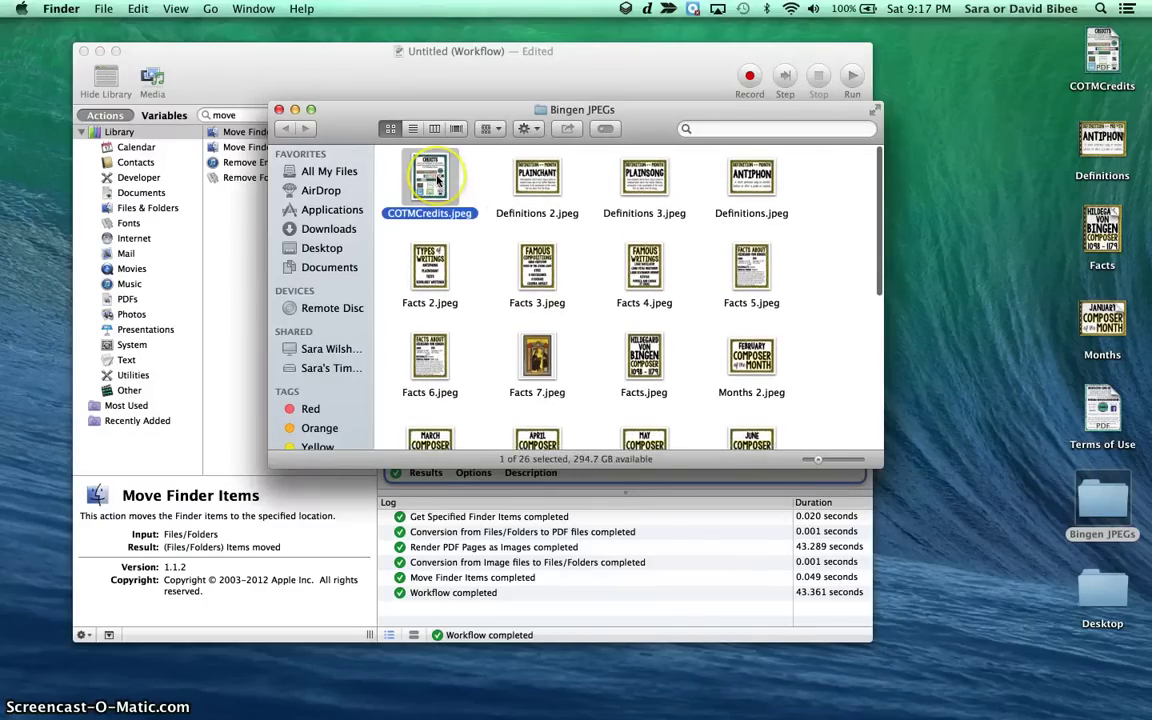
key(space)
key(Right)
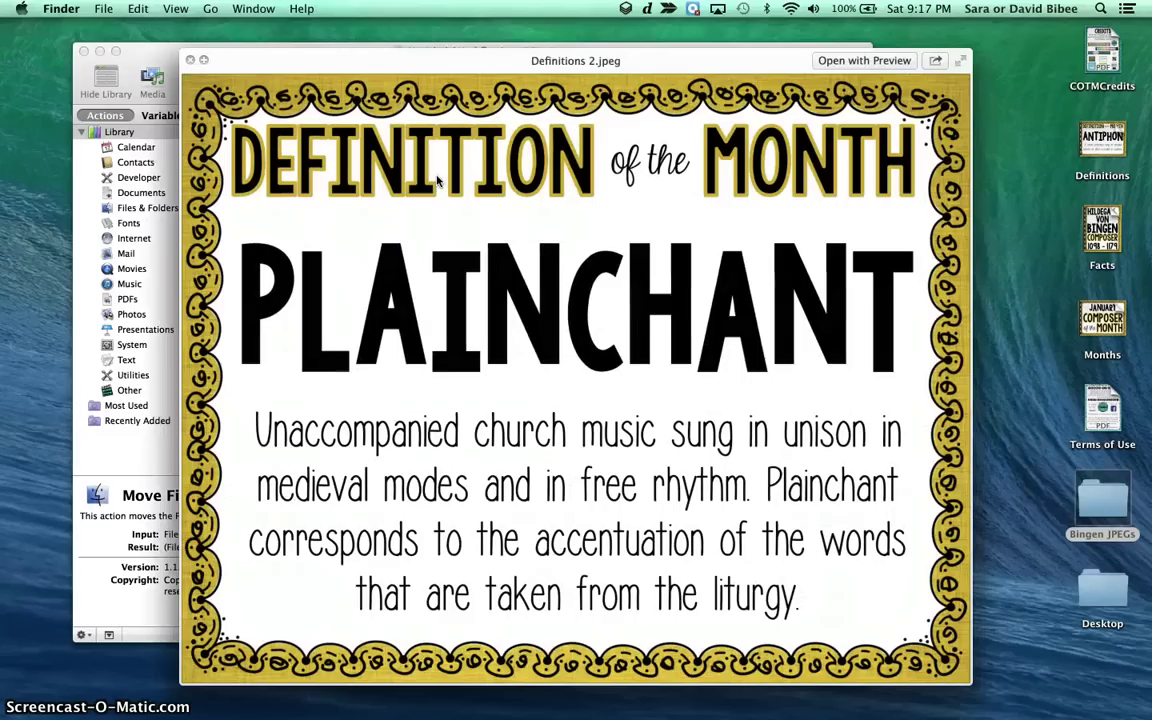
key(Right)
key(Right)
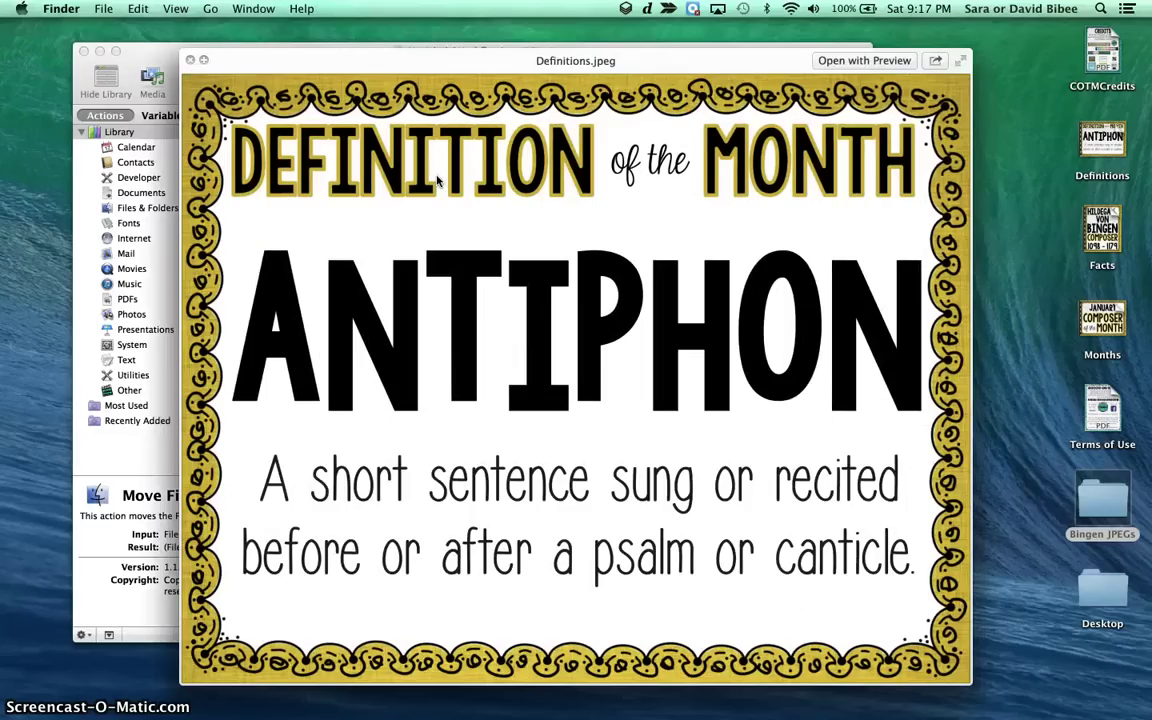
click(170, 24)
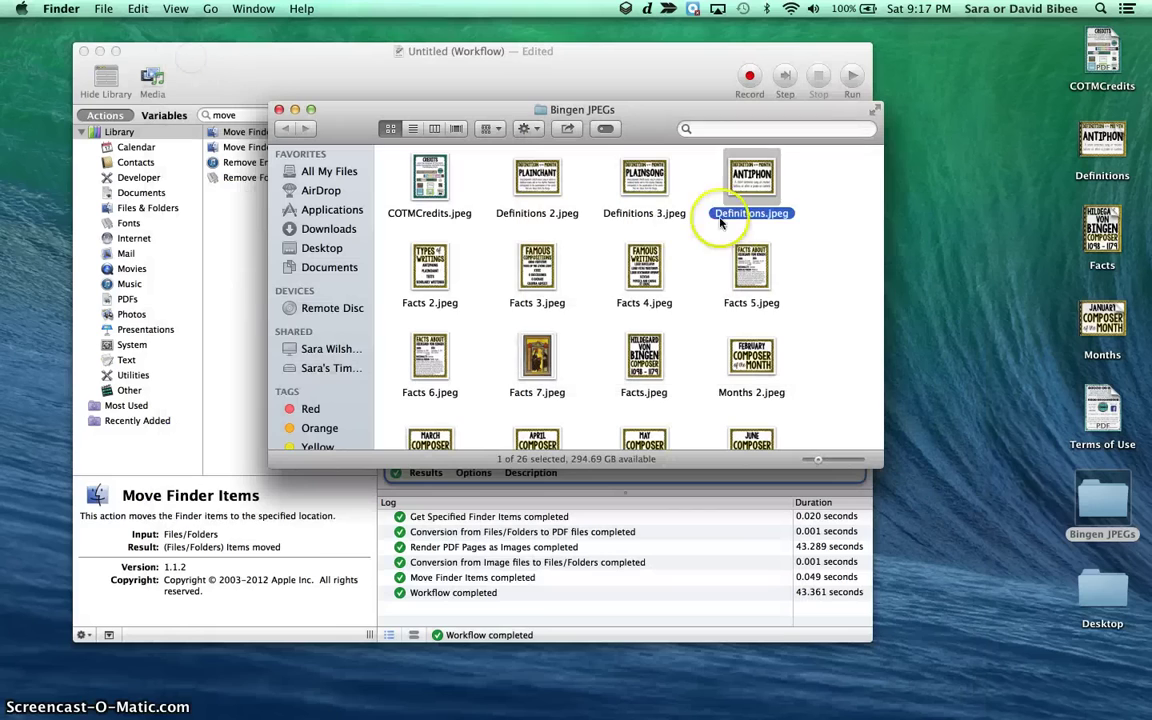
Open Facts.jpeg in Preview, inspect the lettering and border quality at high magnification, and close the image
double_click(644, 357)
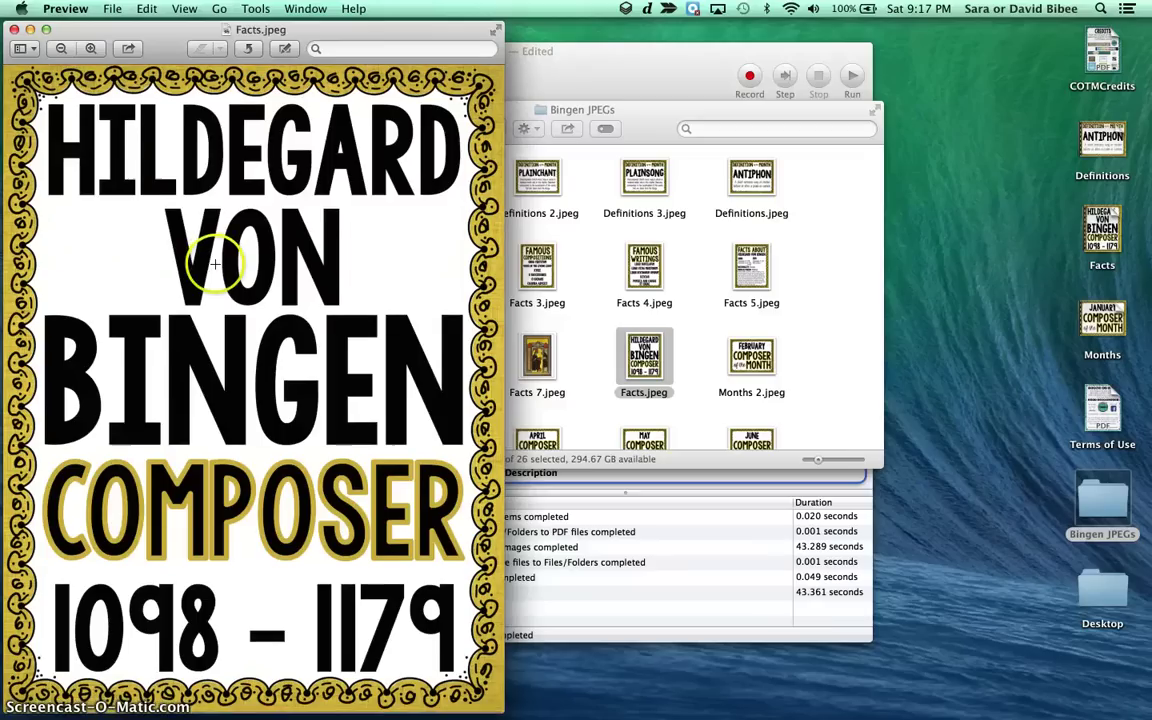
click(33, 49)
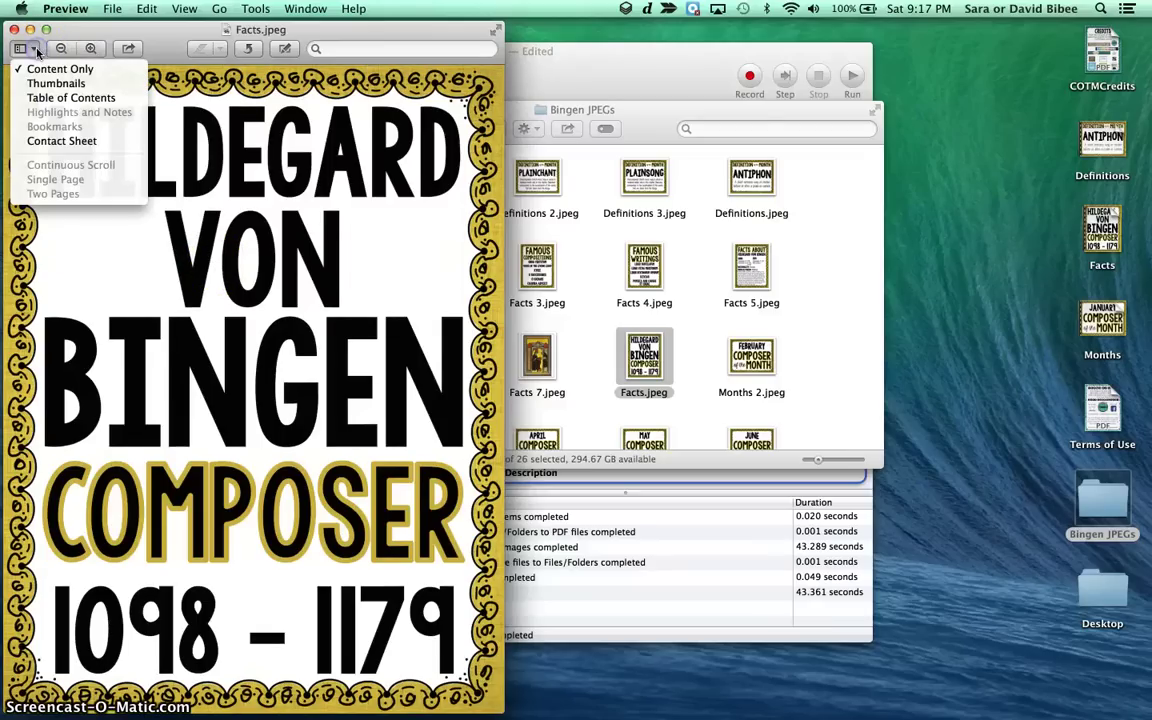
click(256, 222)
scroll(391, 280, up, 5)
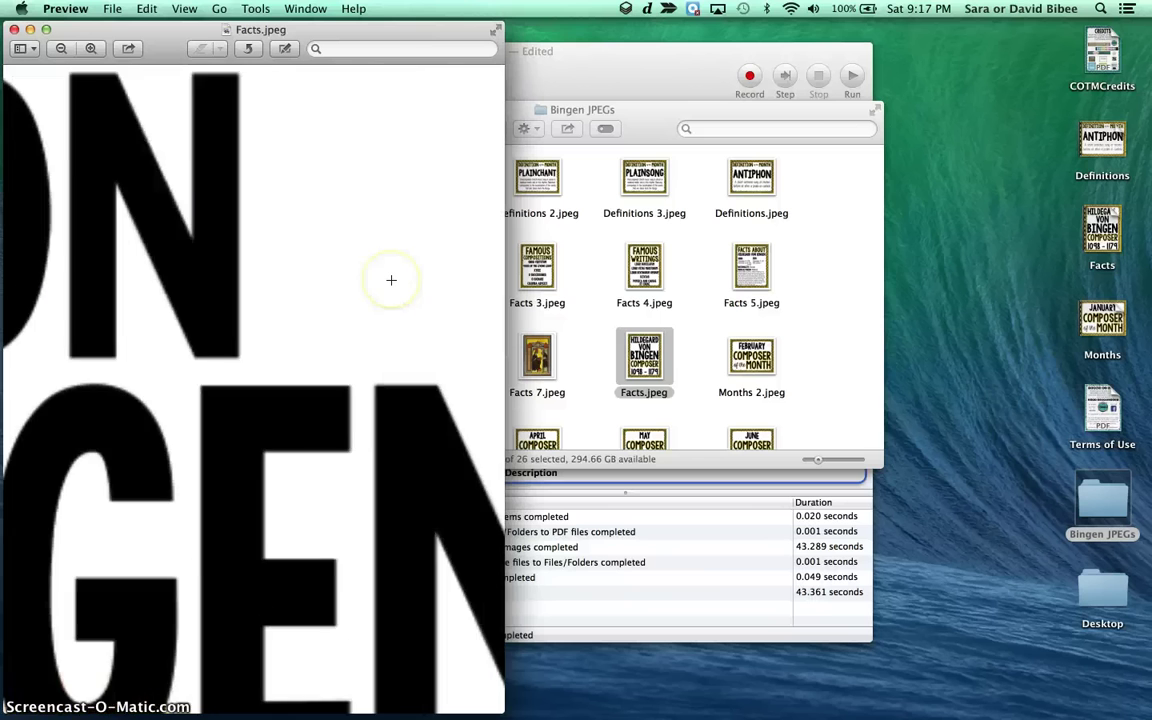
scroll(391, 280, down, 10)
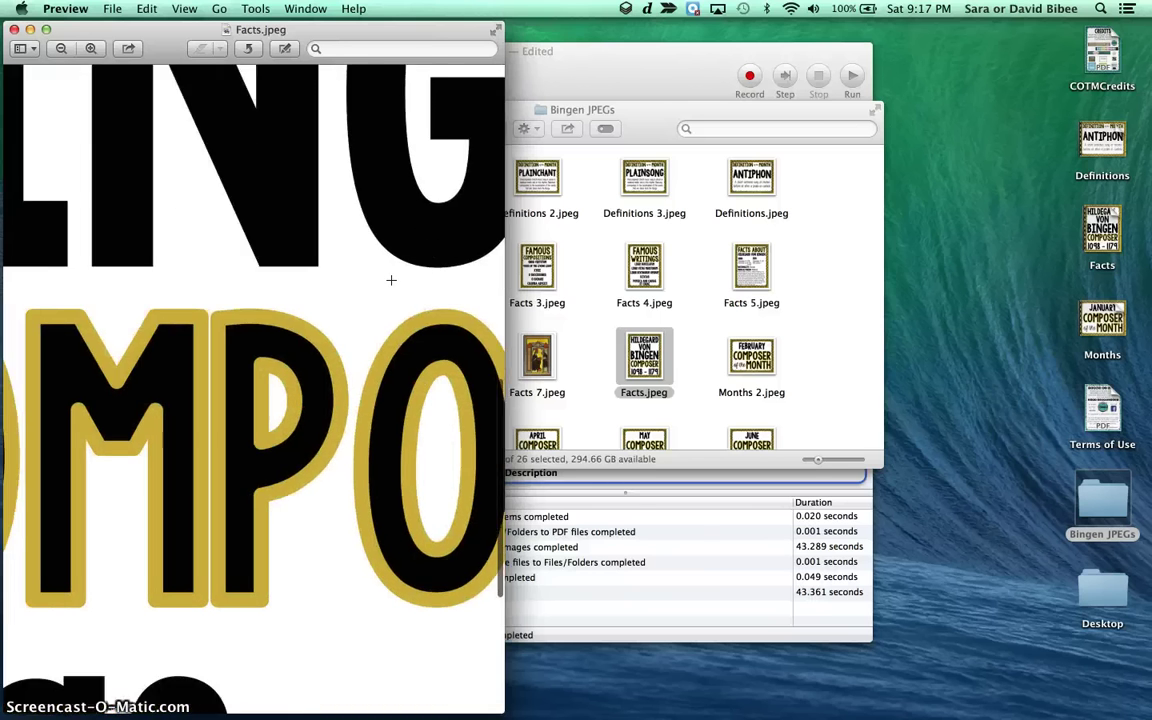
scroll(391, 280, down, 5)
scroll(391, 280, left, 3)
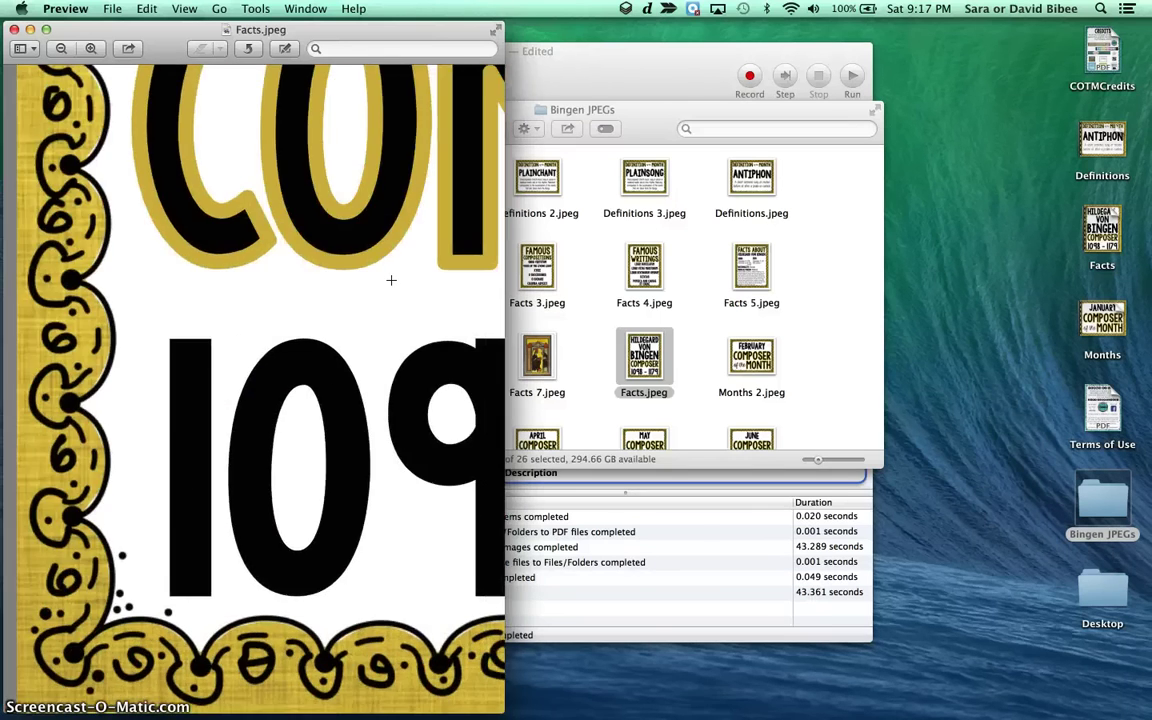
scroll(391, 280, up, 10)
click(14, 29)
Close the Bingen JPEGs folder and return to the file list of the Get Specified Finder Items action in Automator
click(645, 345)
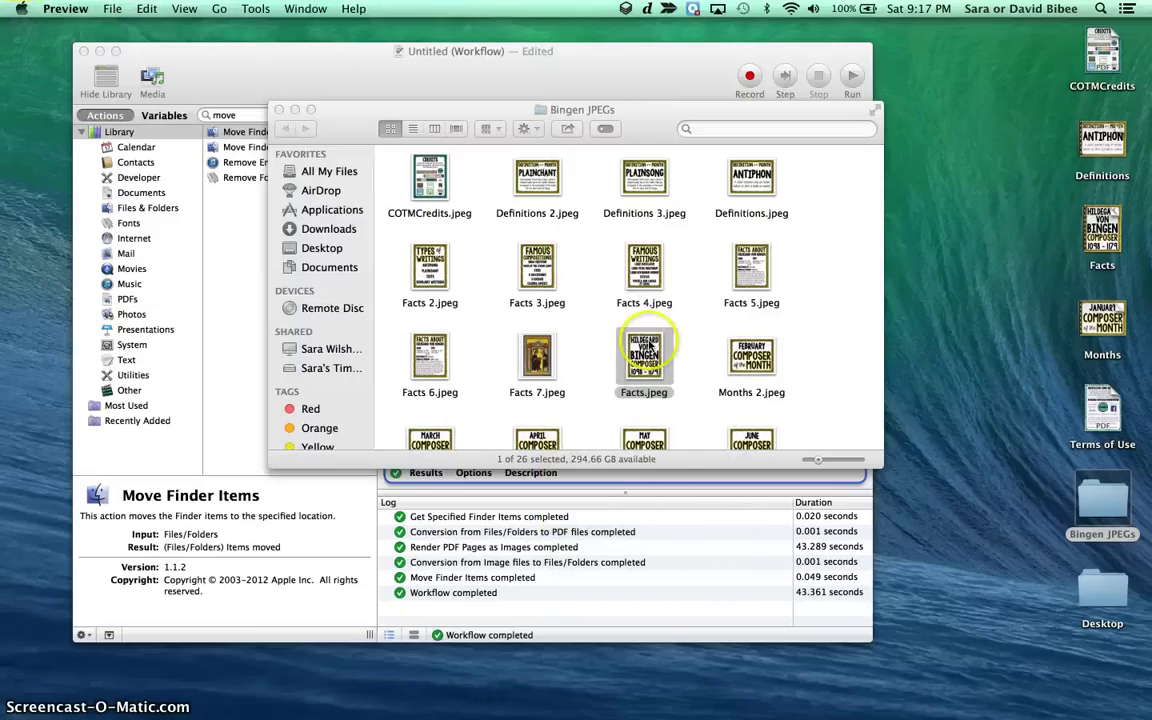
click(877, 362)
click(279, 109)
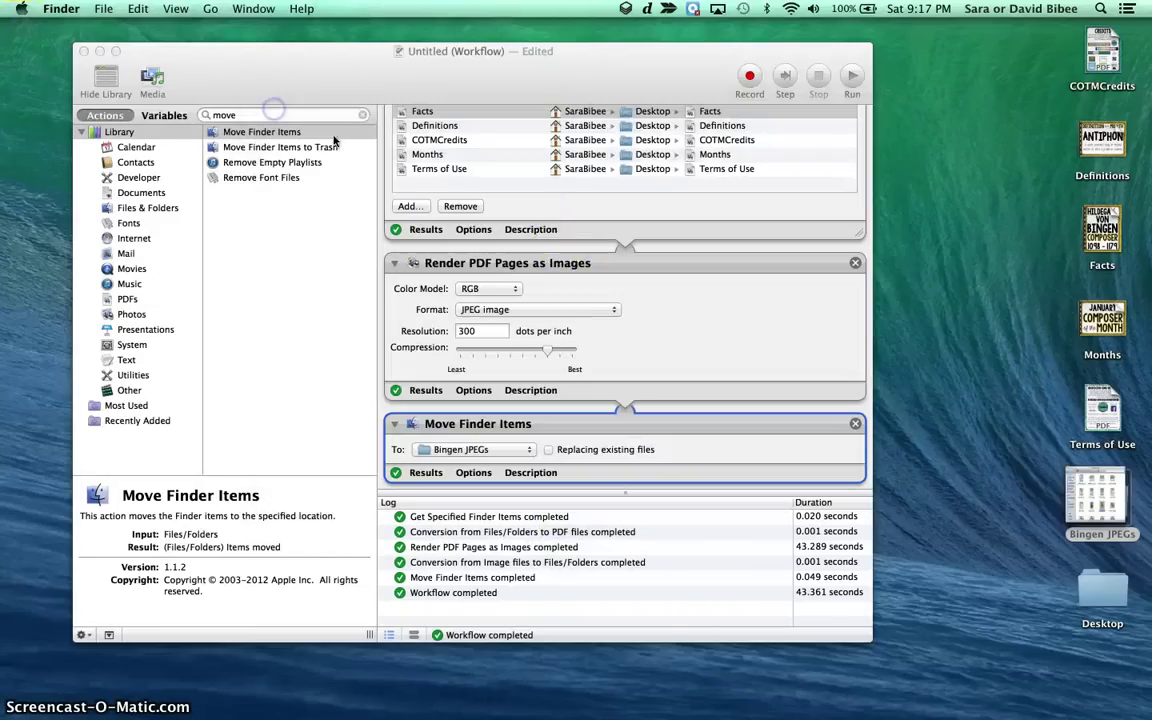
click(373, 60)
click(638, 224)
scroll(638, 221, up, 2)
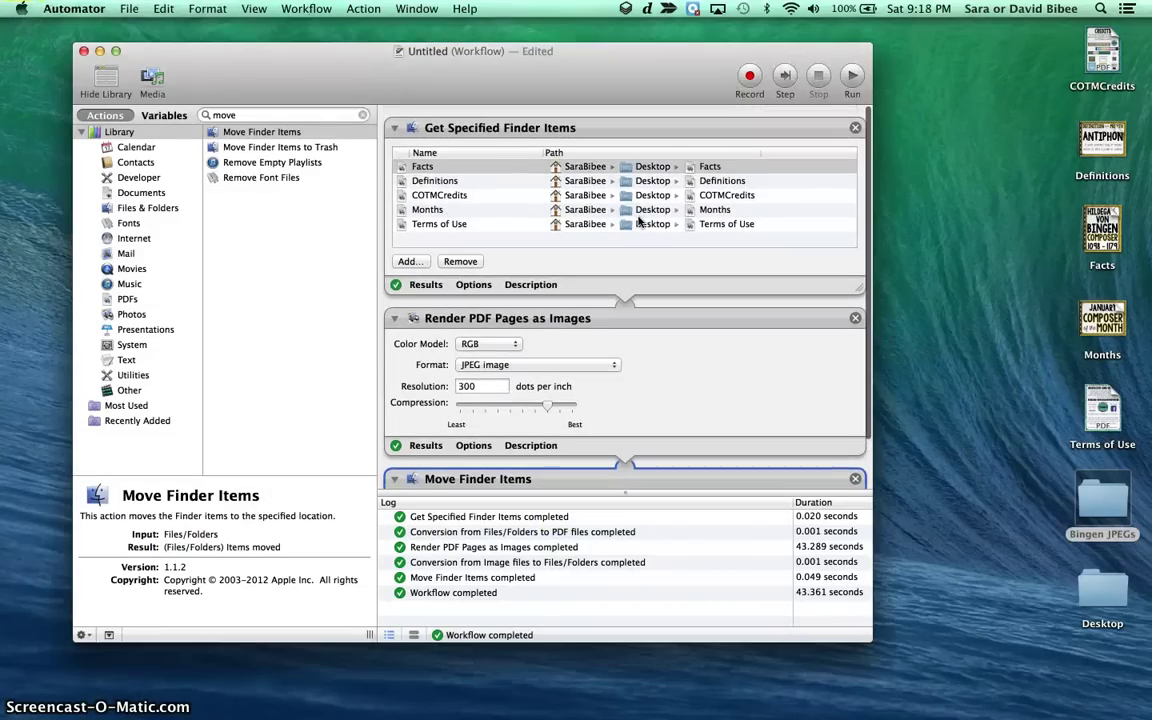